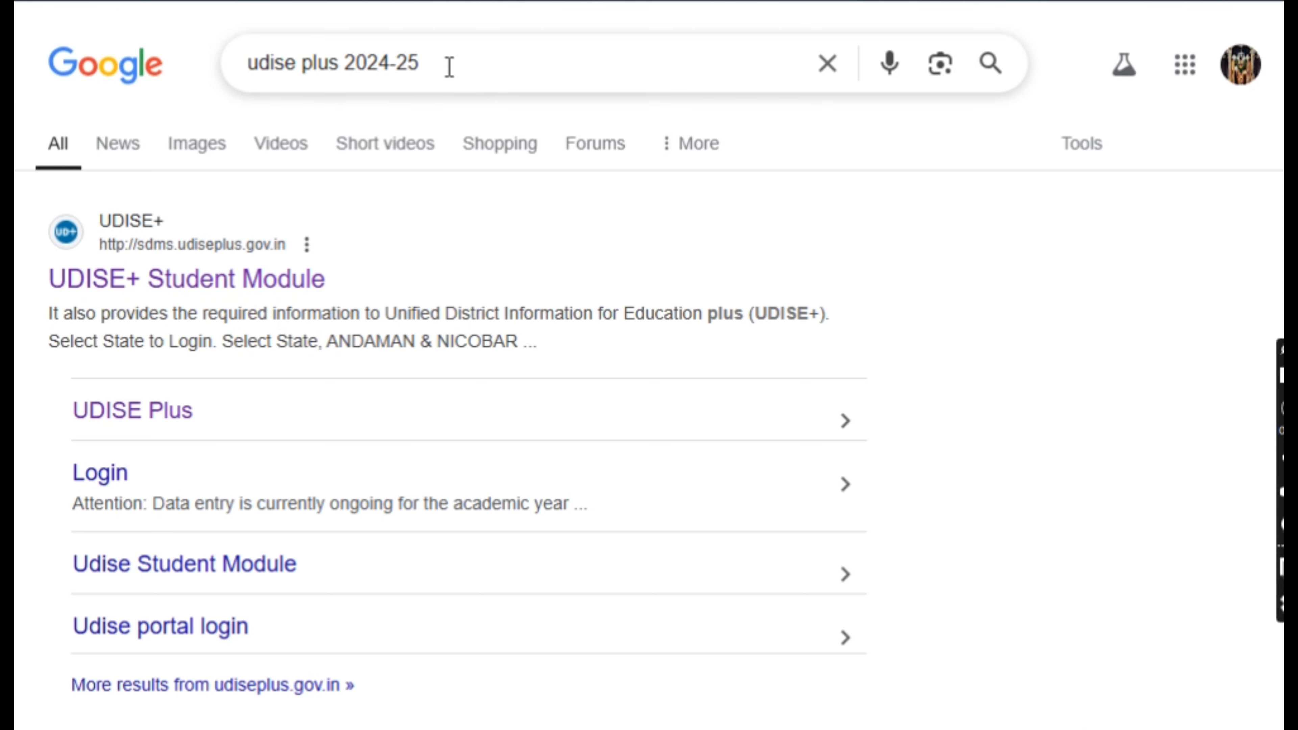
- Open the UDISE+ Student Module from the search results and proceed to the login page for Andhra Pradesh
left_click(120, 281)
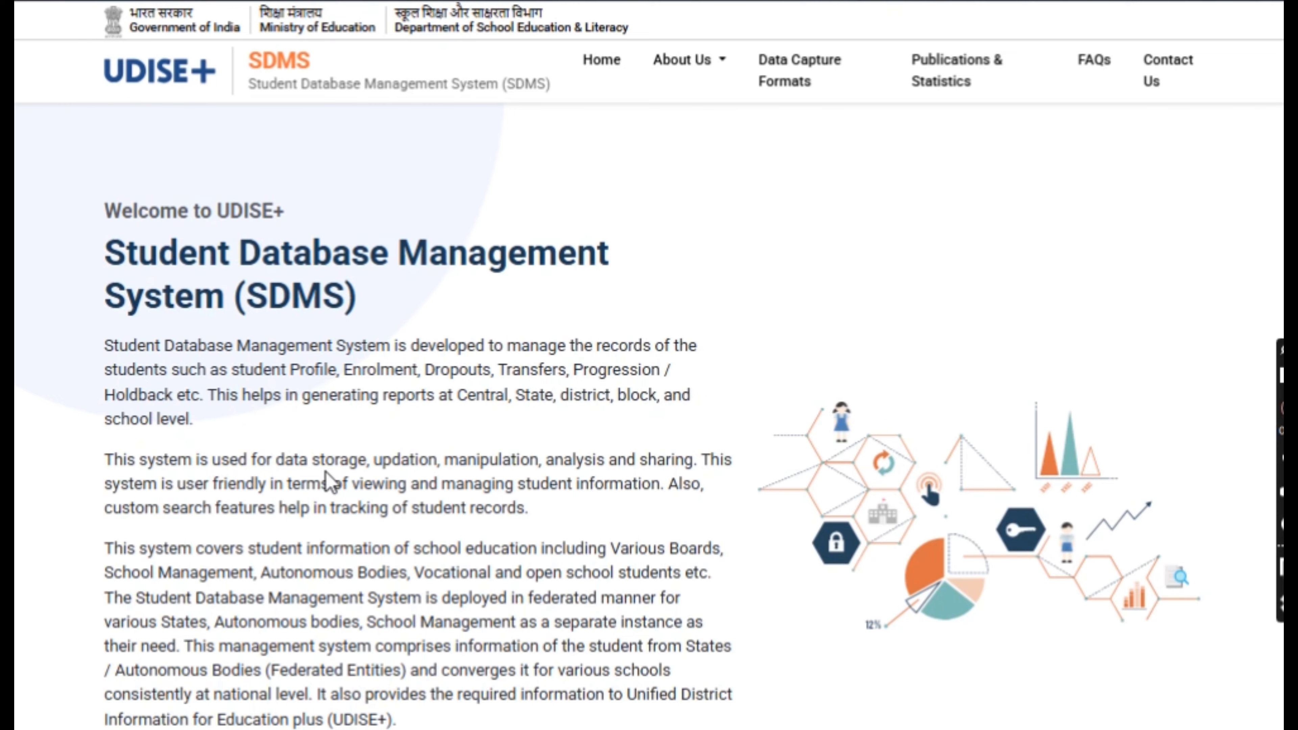
scroll(328, 476, "down", 3)
left_click(465, 679)
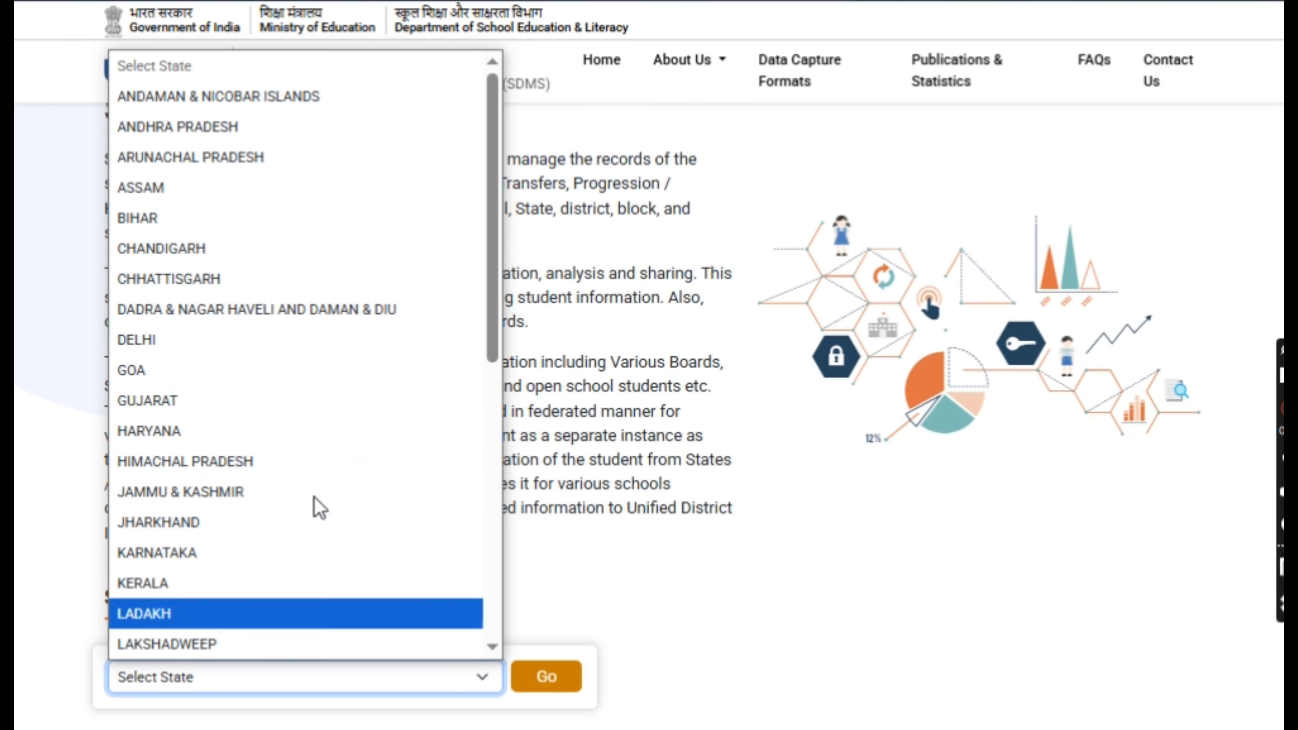
left_click(204, 127)
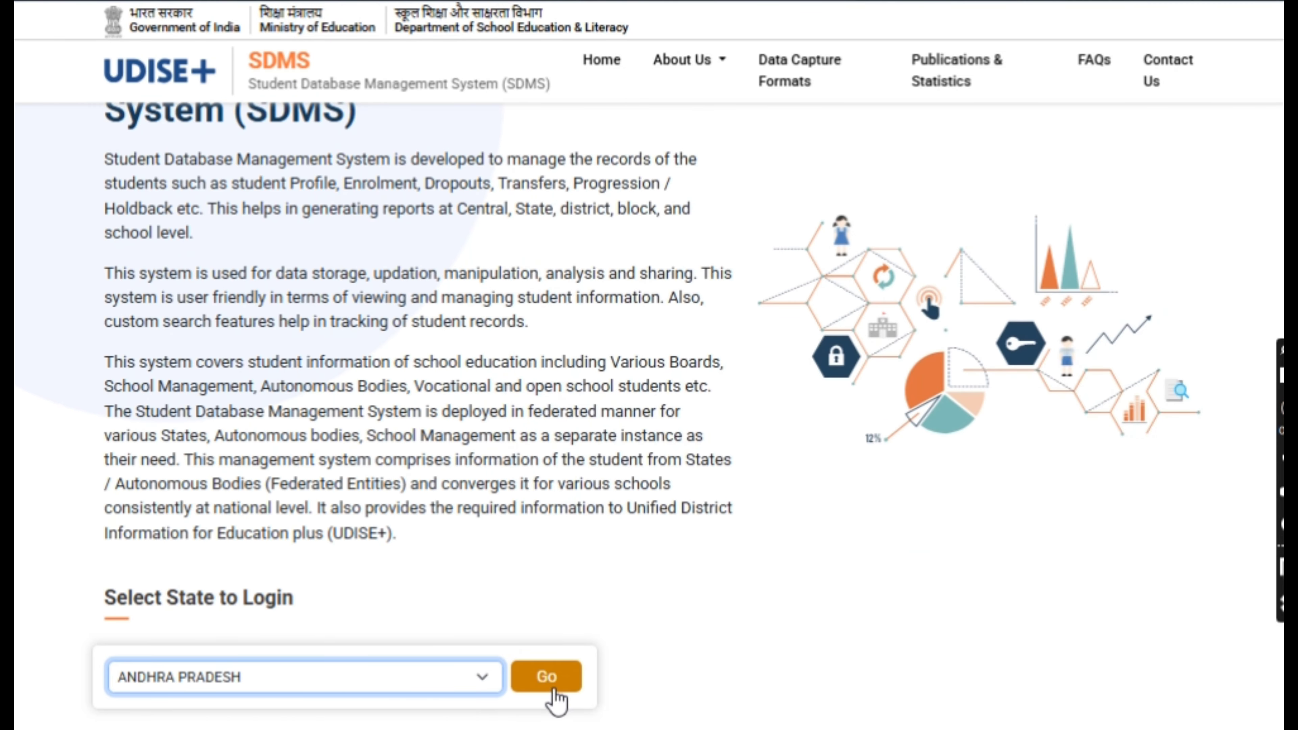
left_click(548, 680)
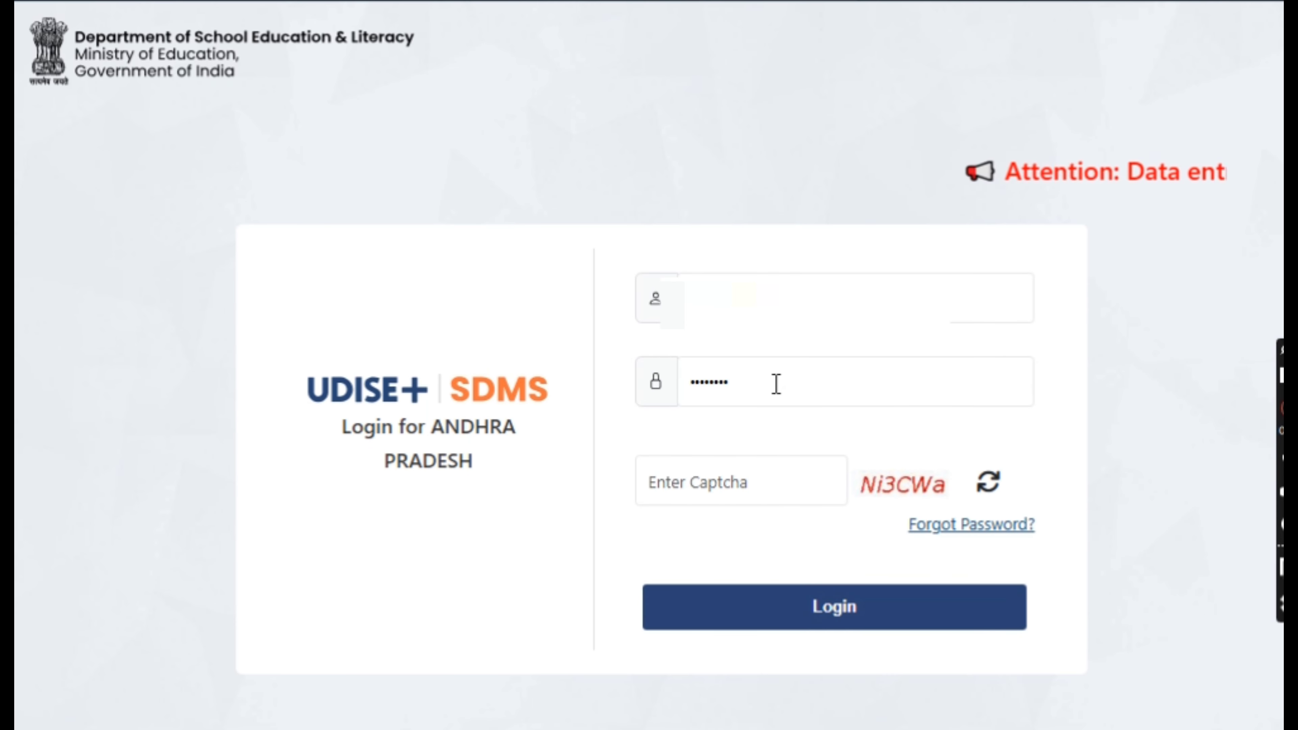
- Enter the displayed captcha code and log in to the SDMS portal with the prefilled credentials
left_click(756, 478)
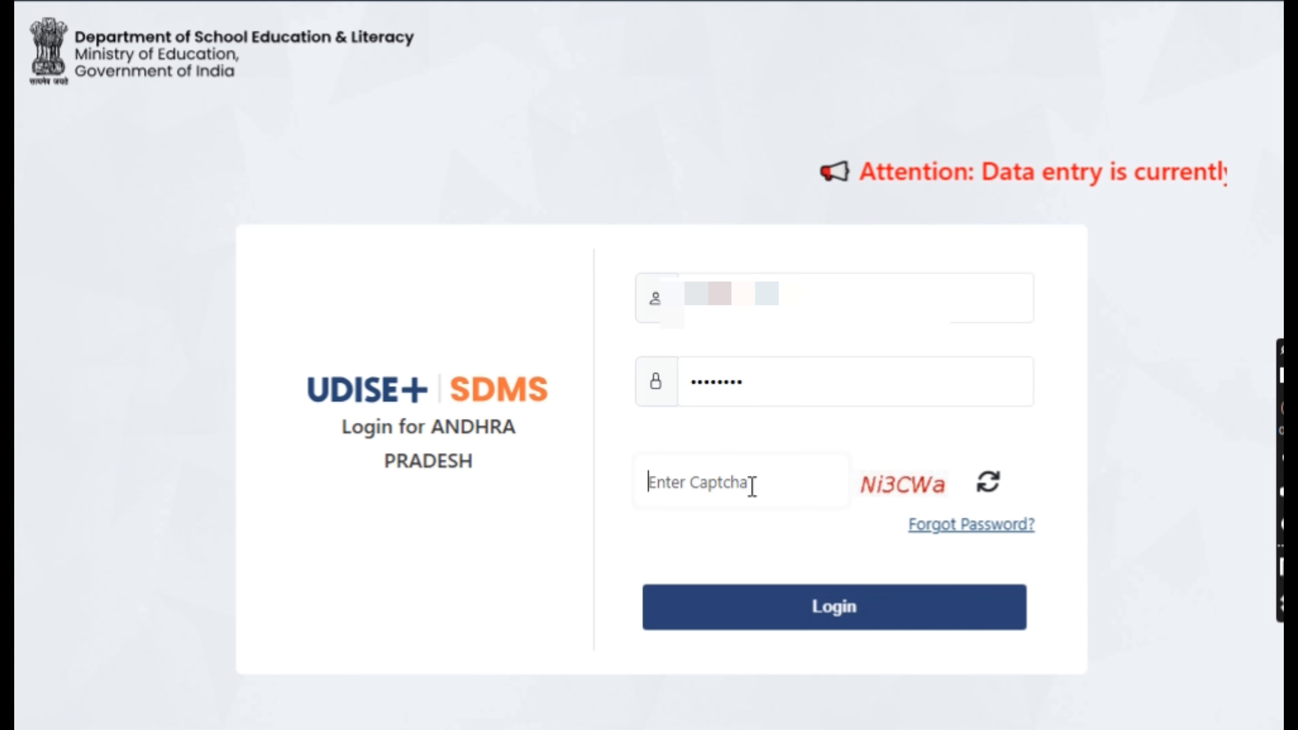
type("N")
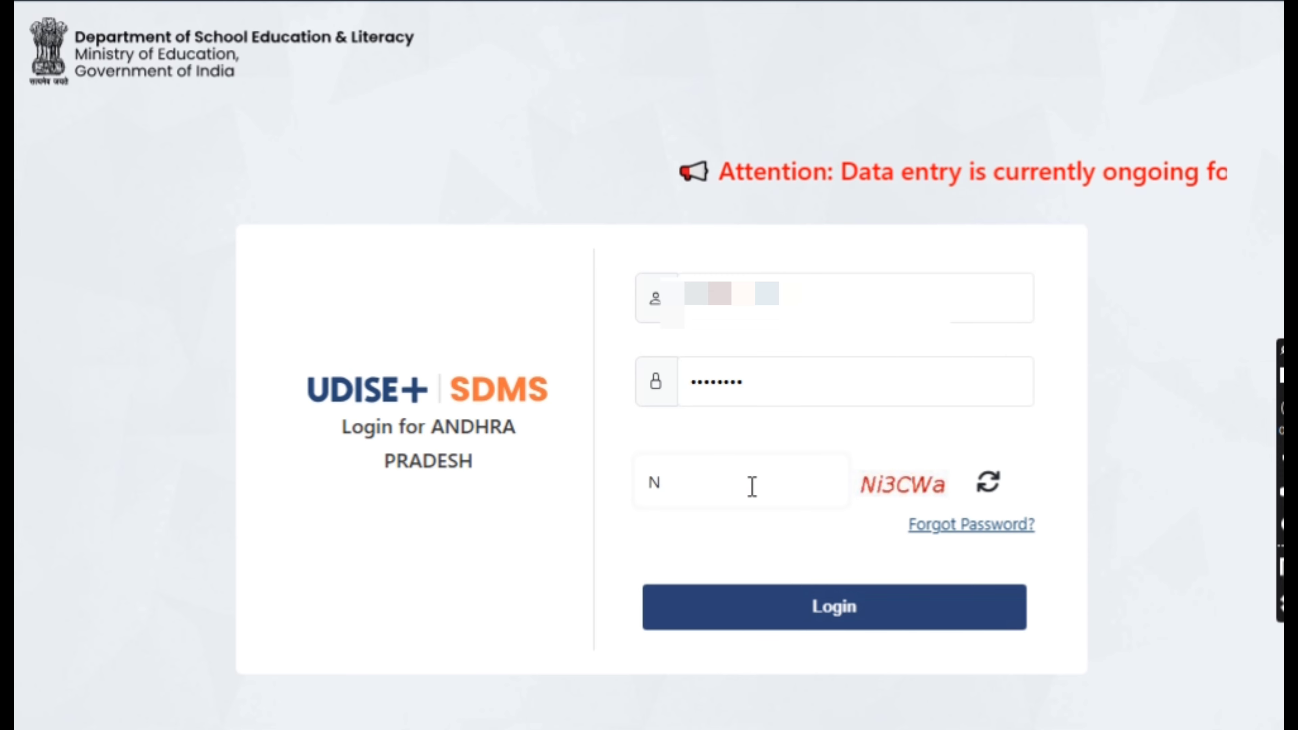
type("i")
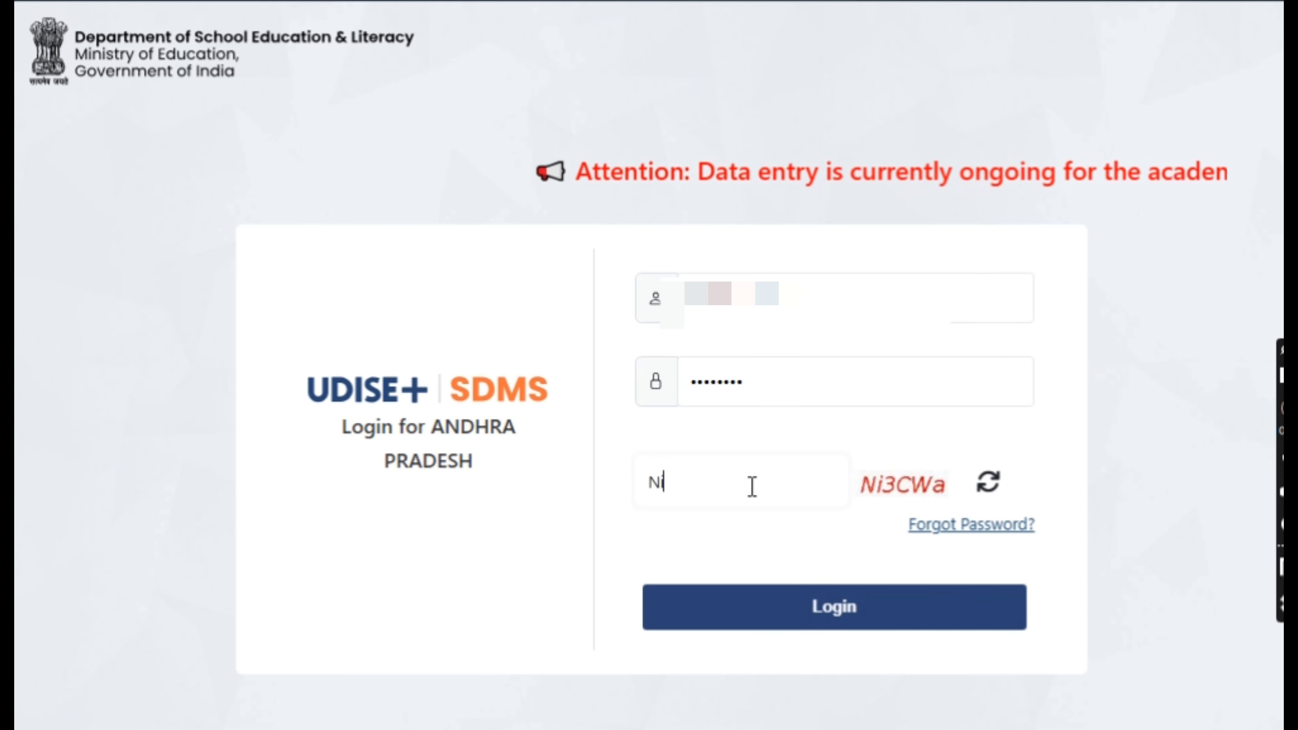
type("3C")
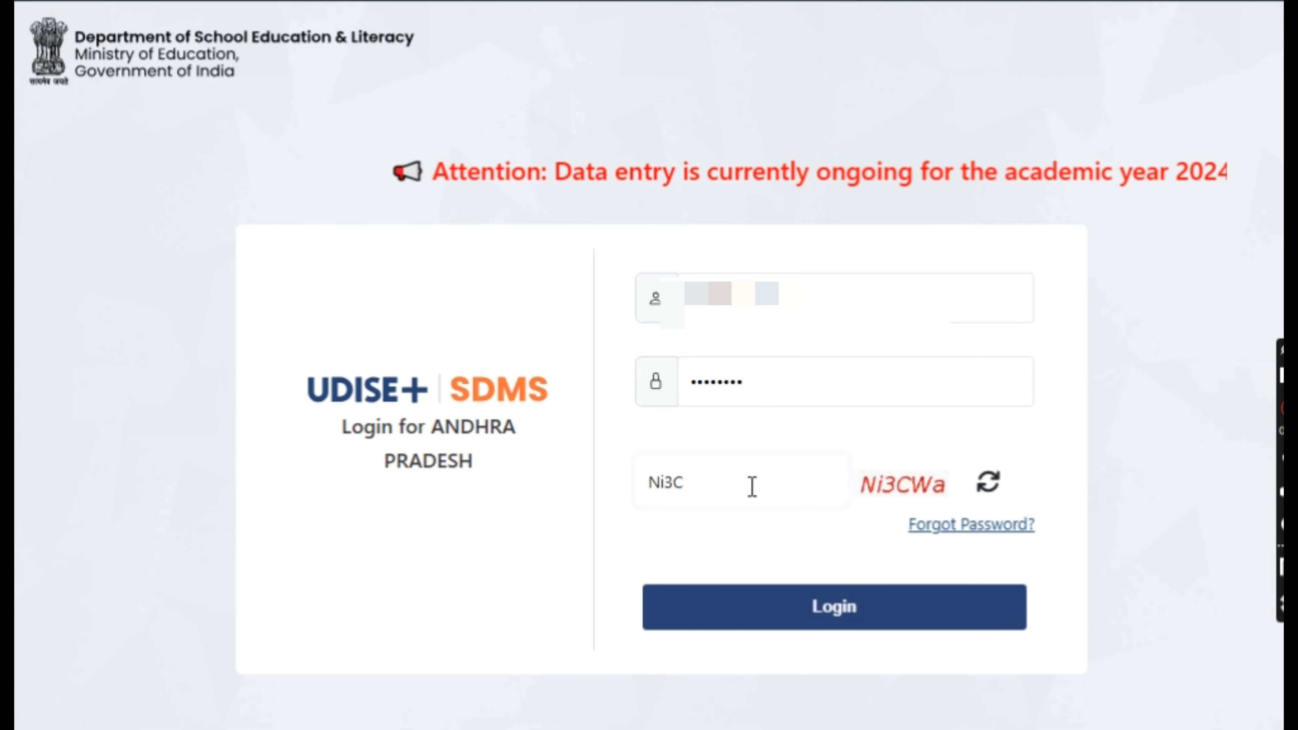
type("Wa")
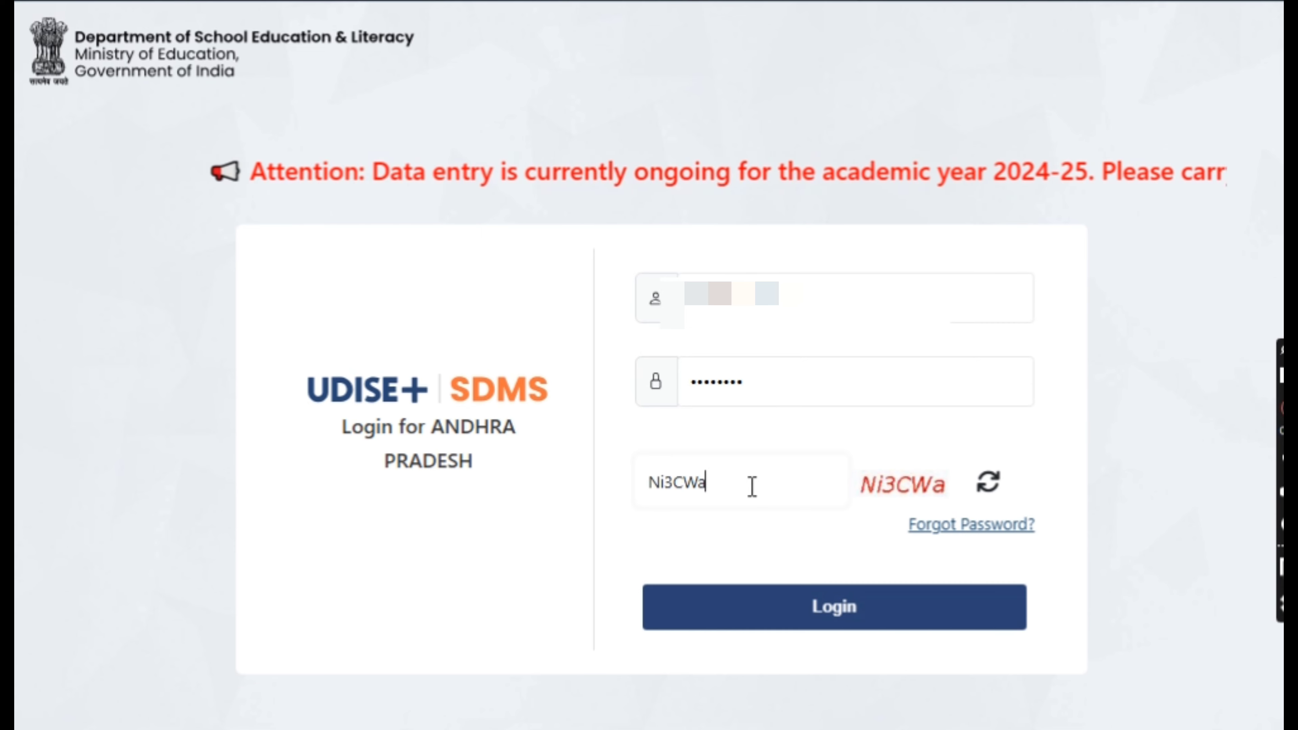
left_click(816, 616)
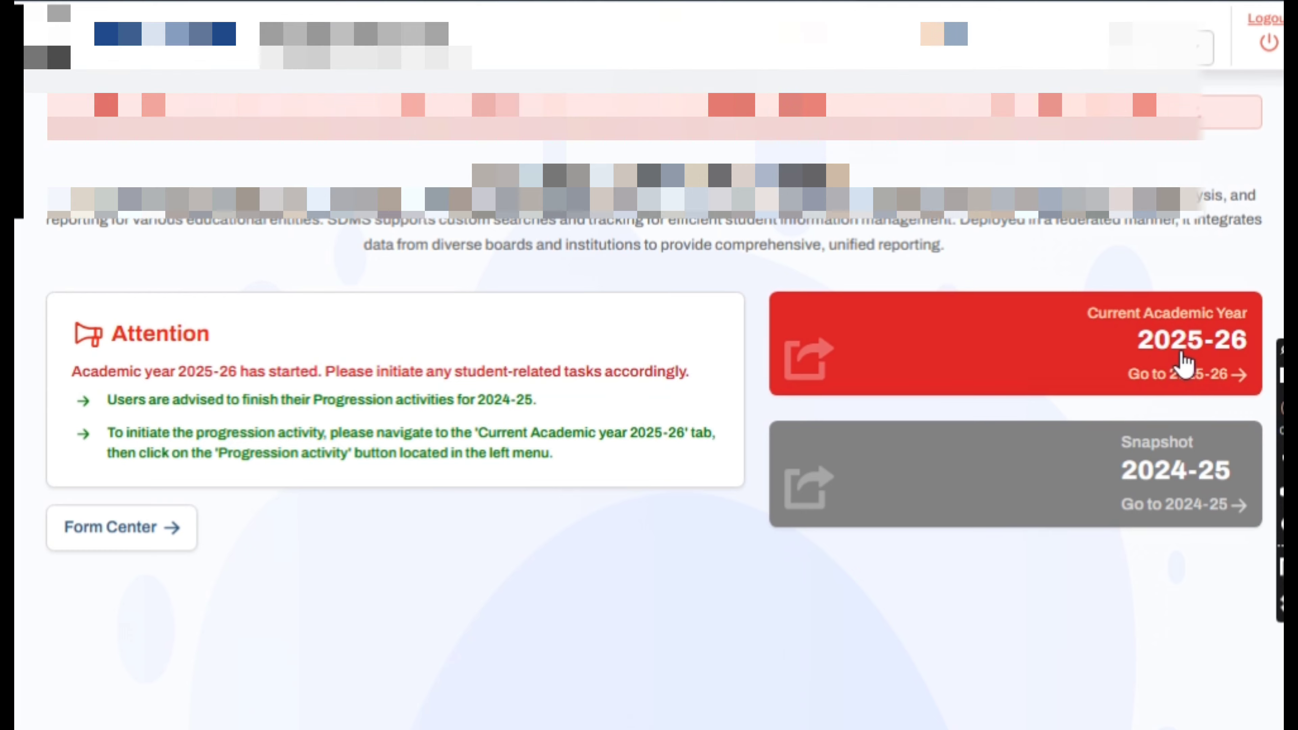
- Enter the current academic year 2025-26, dismiss the school information, and open the Progression Module from Progression Activity
left_click(1184, 369)
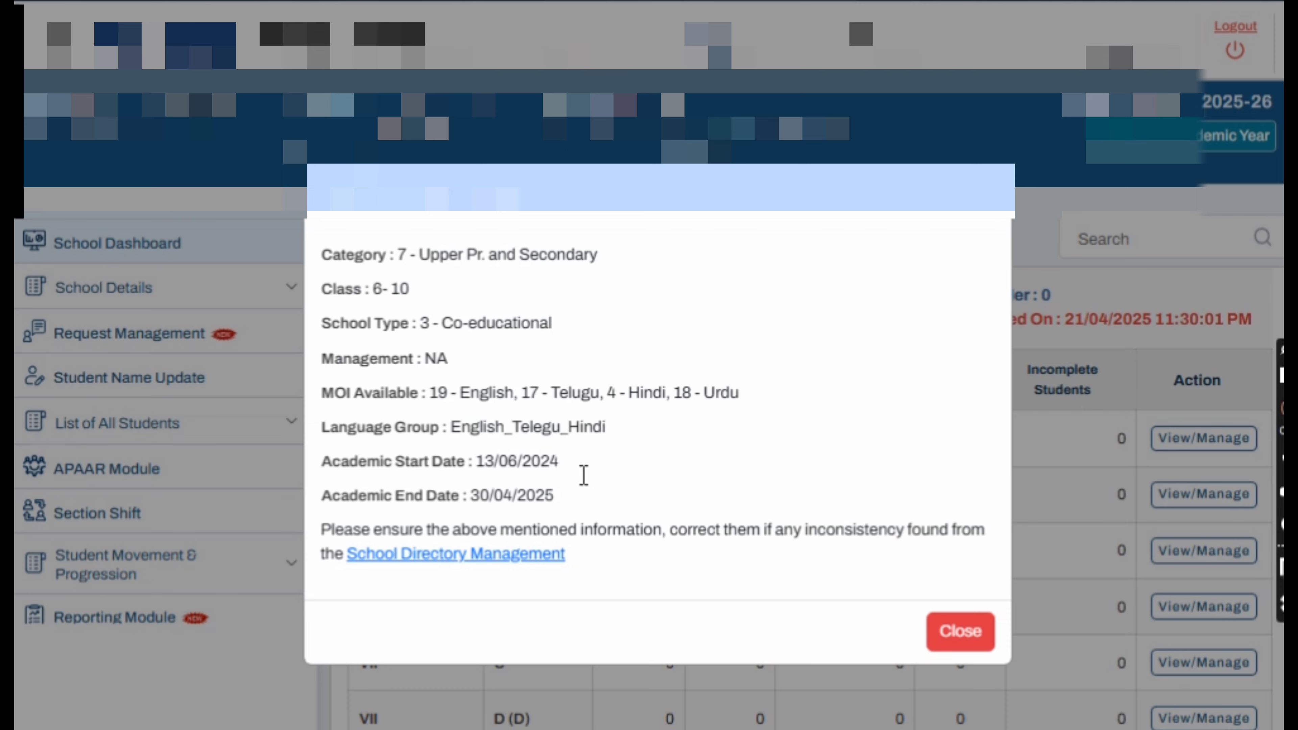
left_click(954, 639)
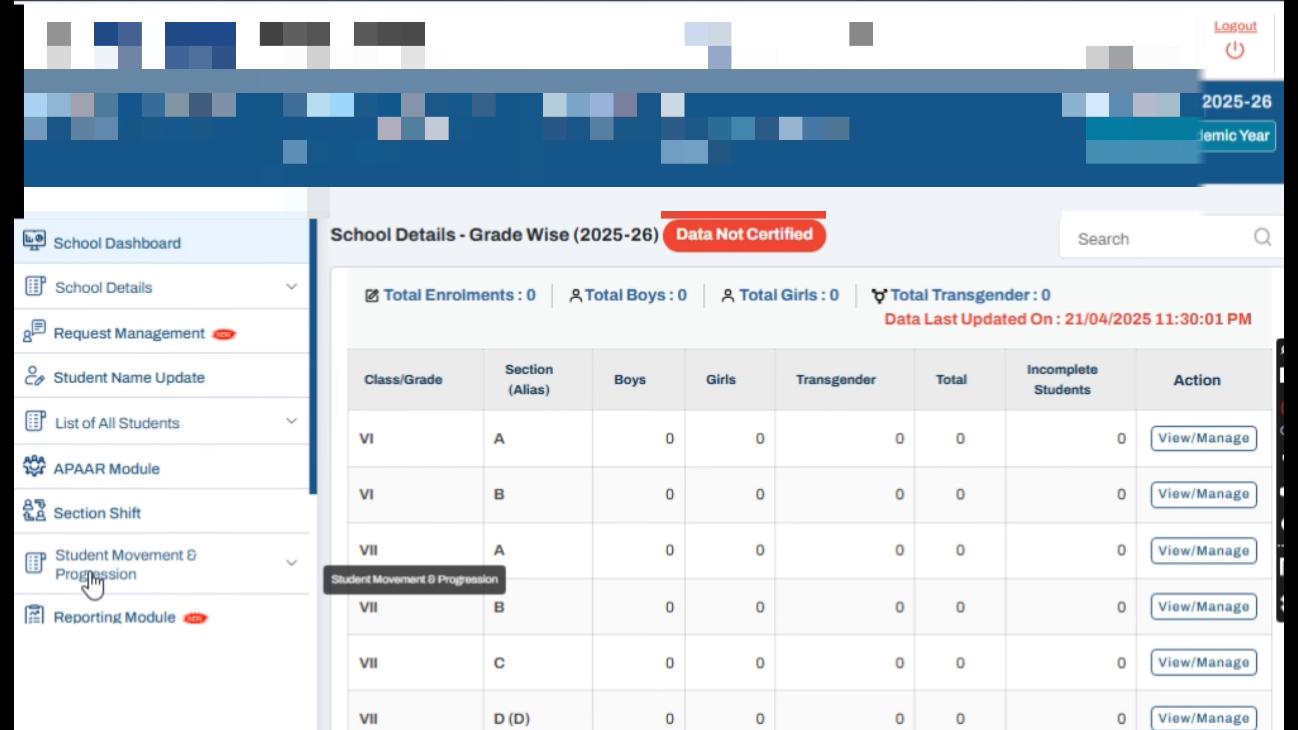
left_click(279, 572)
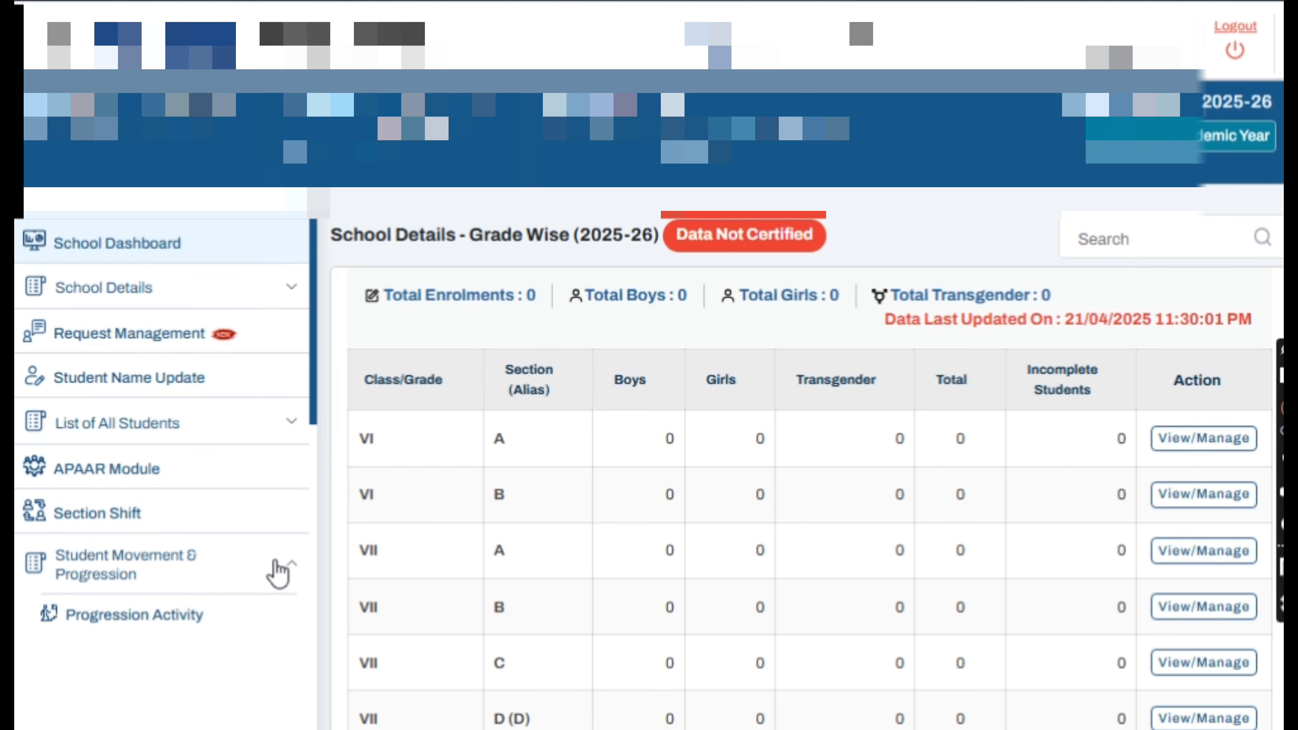
scroll(278, 571, "down", 3)
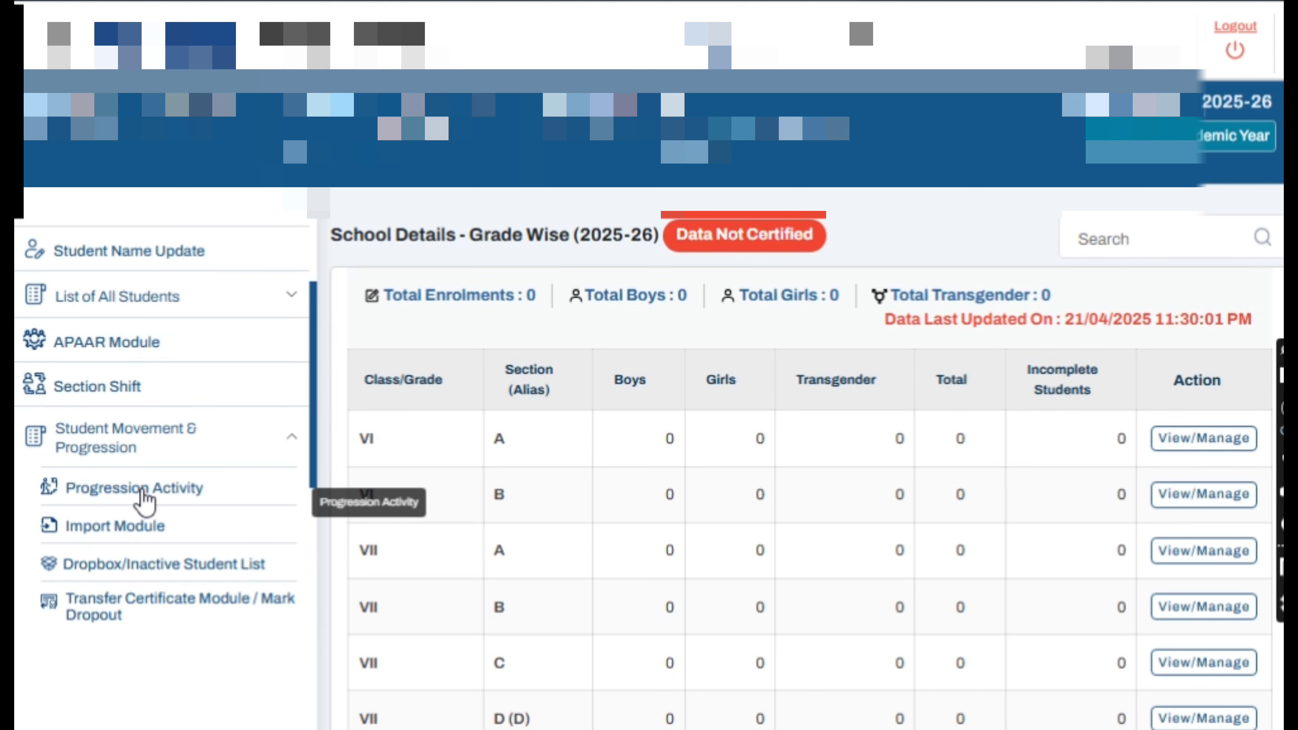
left_click(144, 491)
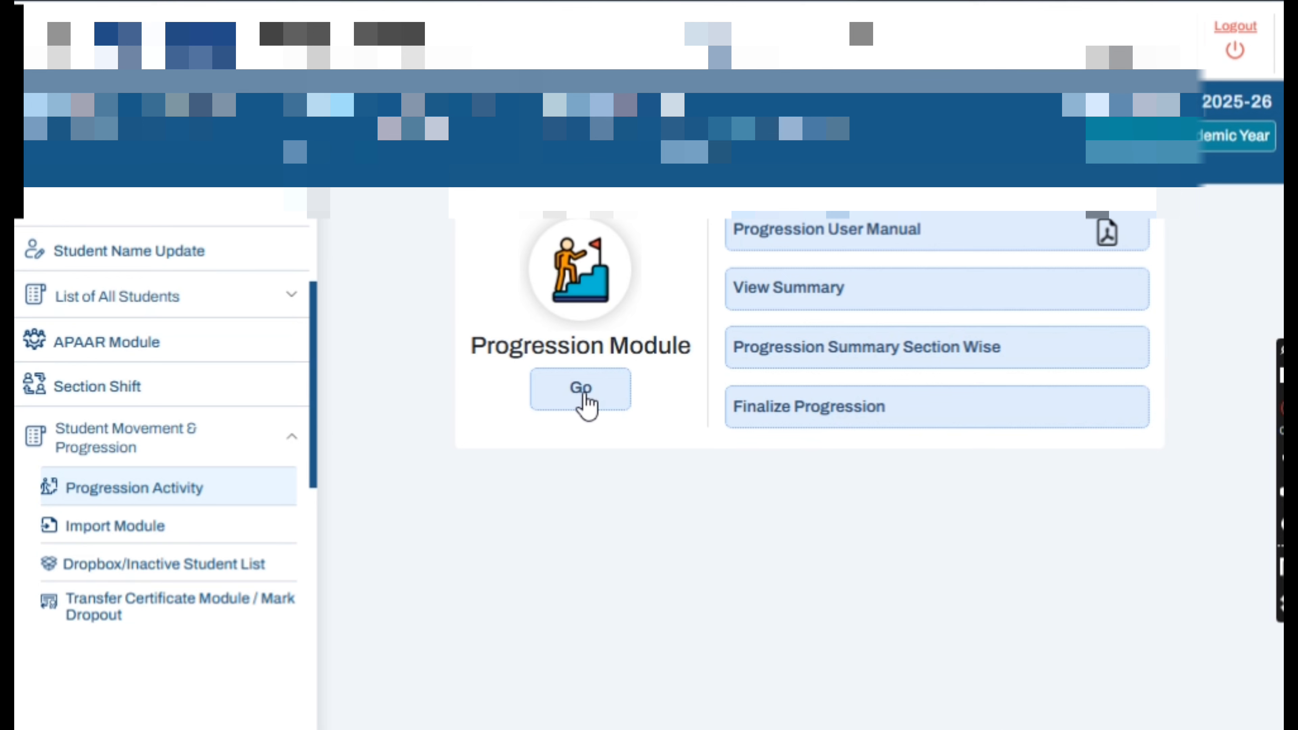
left_click(584, 404)
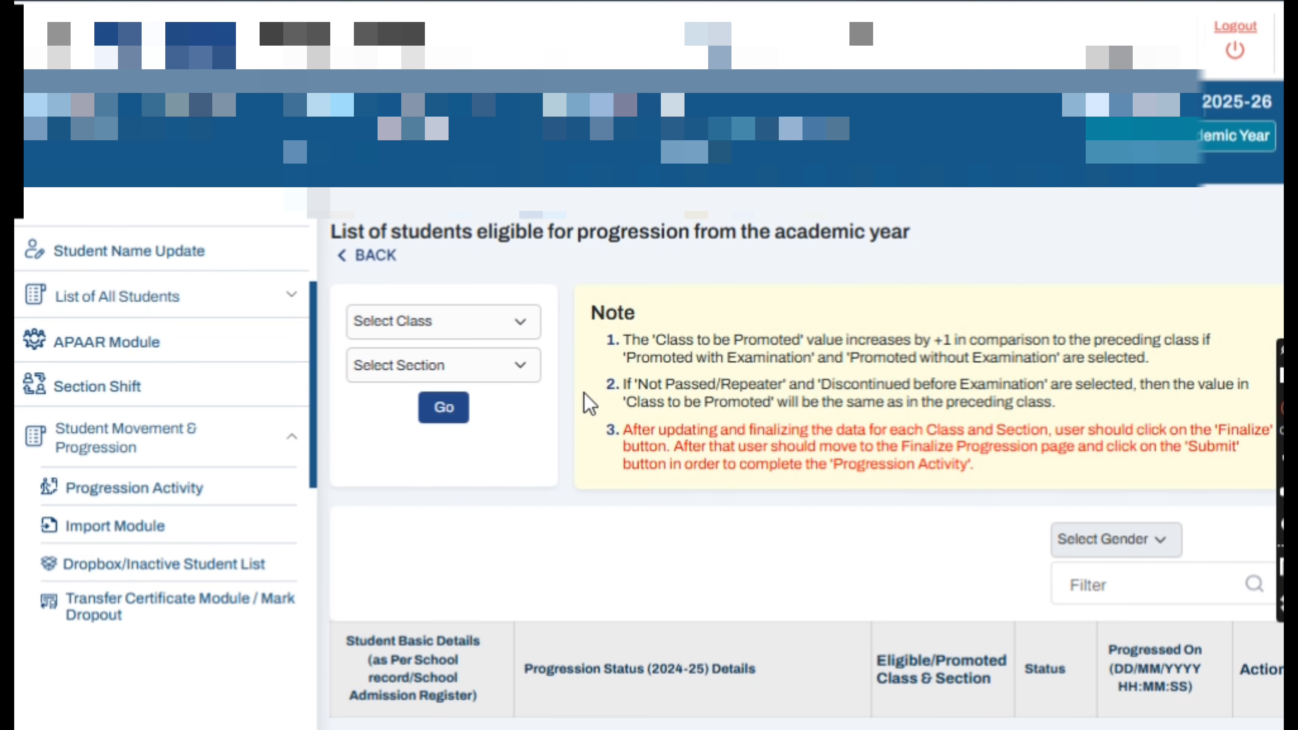
- Load the list of students eligible for progression for Class X, Section A
left_click(514, 321)
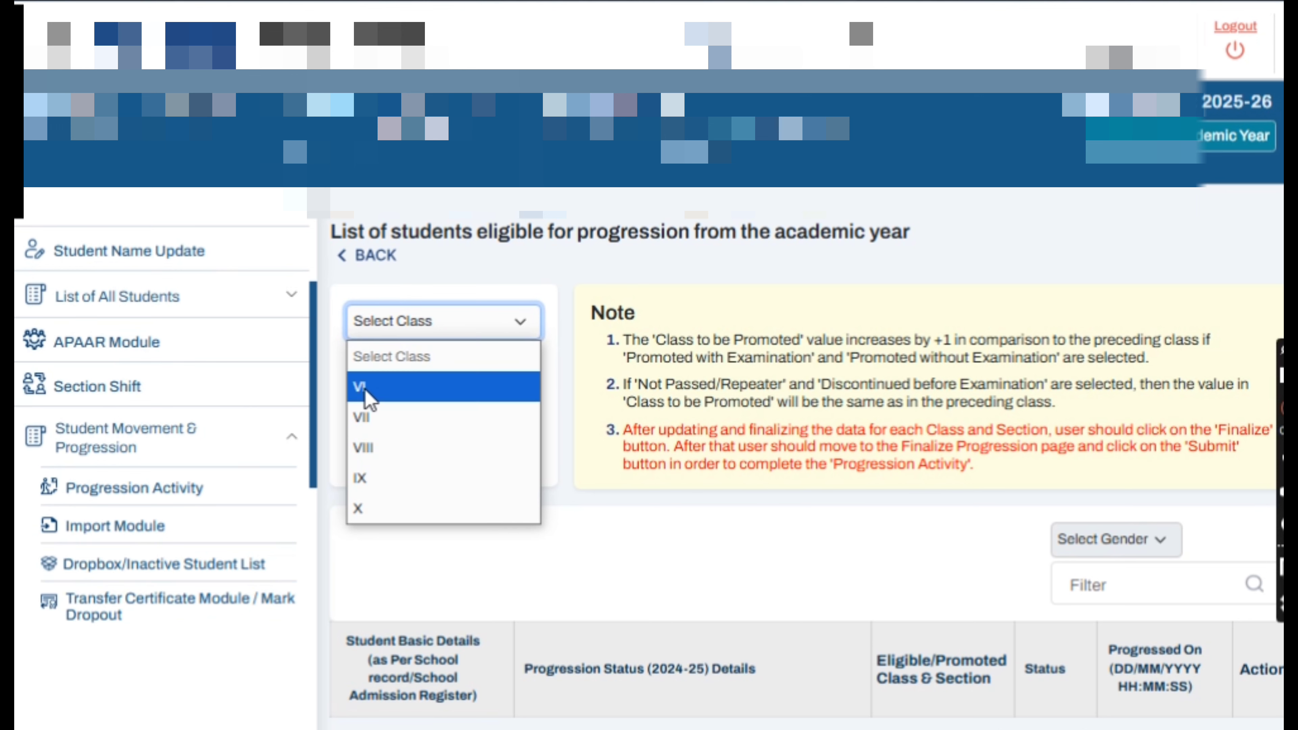
left_click(382, 511)
left_click(479, 366)
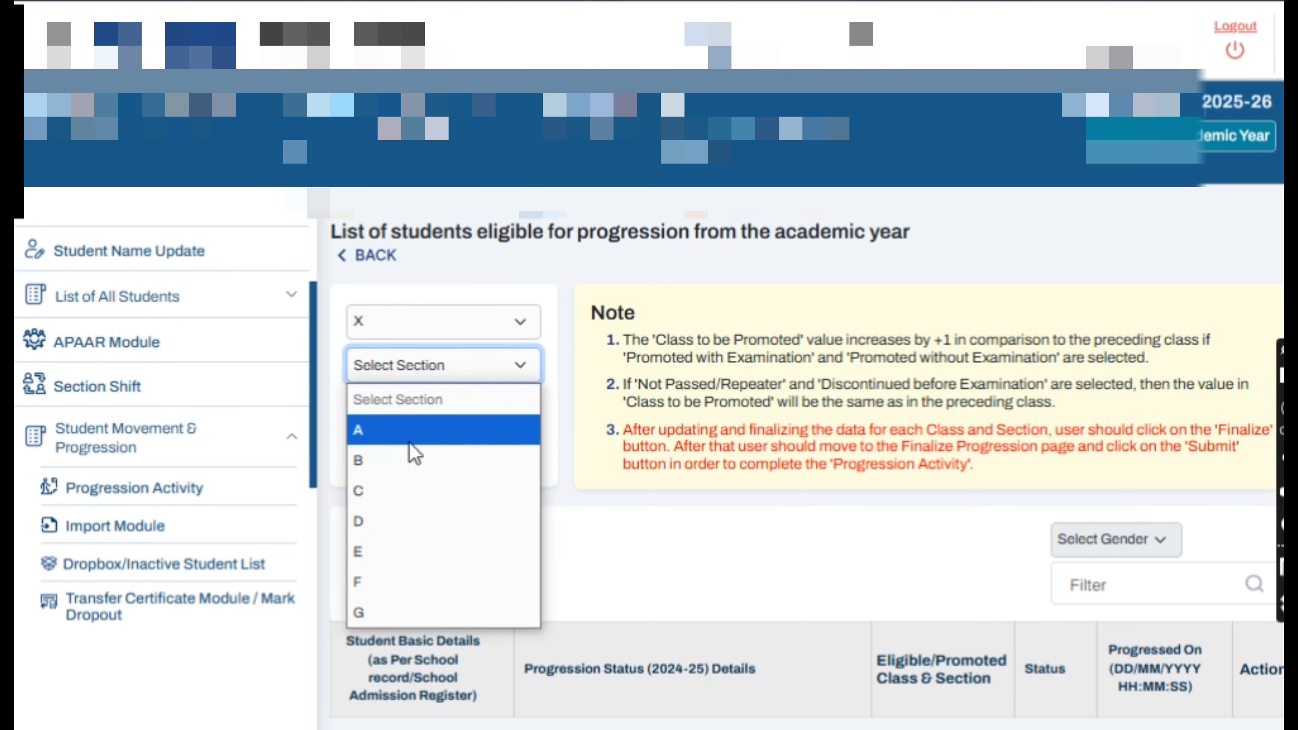
left_click(409, 441)
left_click(434, 427)
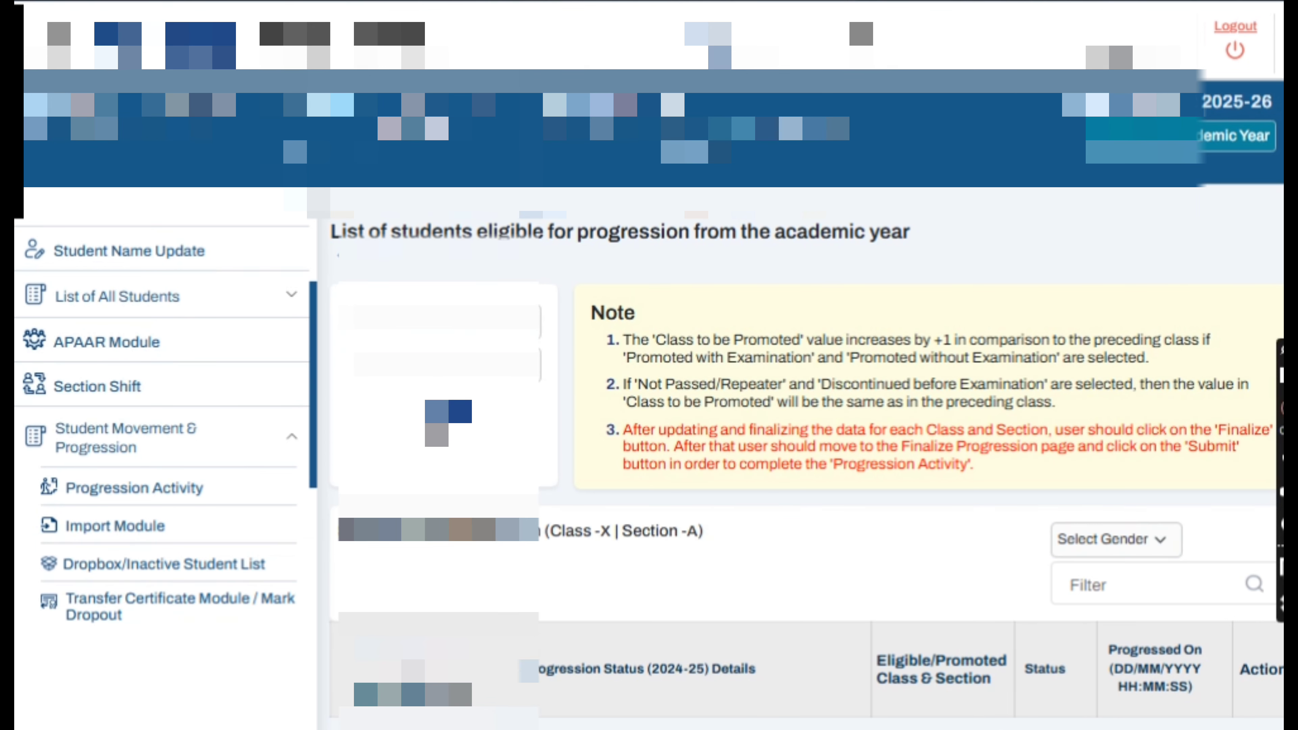
- Set the first Class X student's progression status to Promoted/Passed with Examination, with 85 percent marks and 189 school days attended
scroll(900, 499, "down", 5)
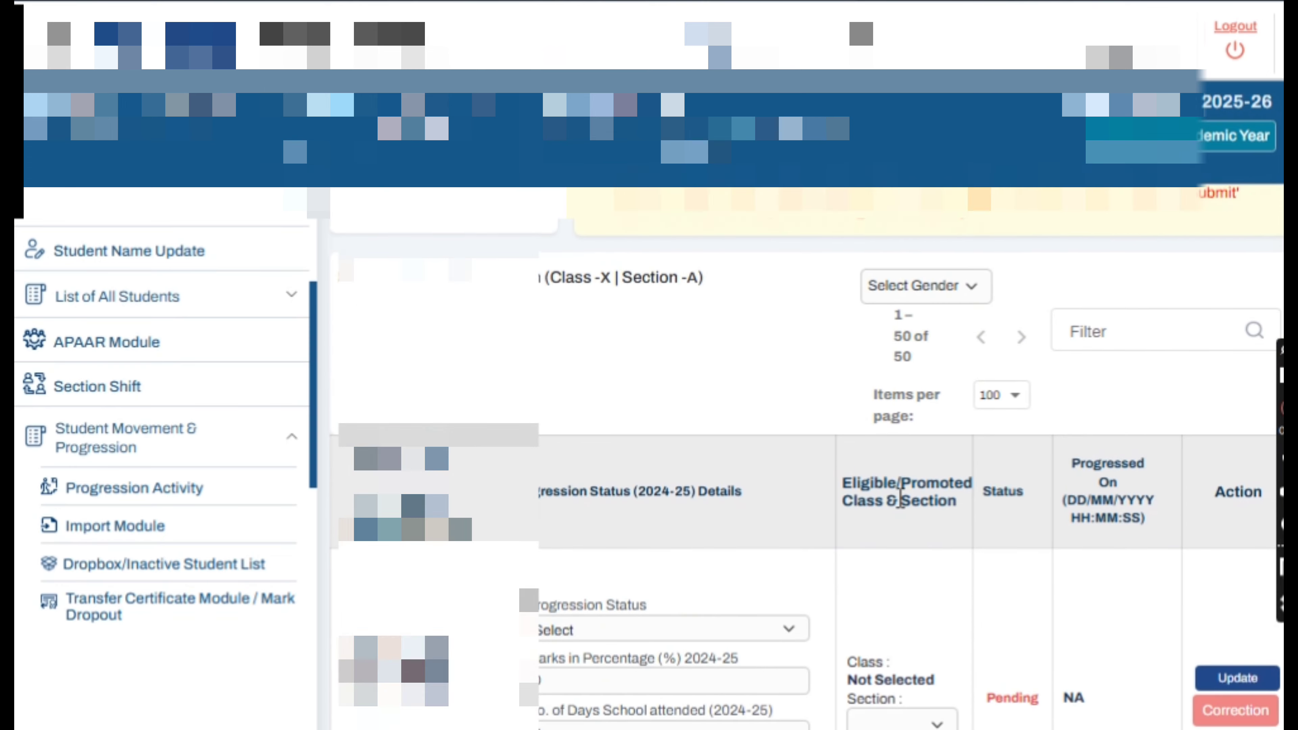
scroll(901, 498, "down", 3)
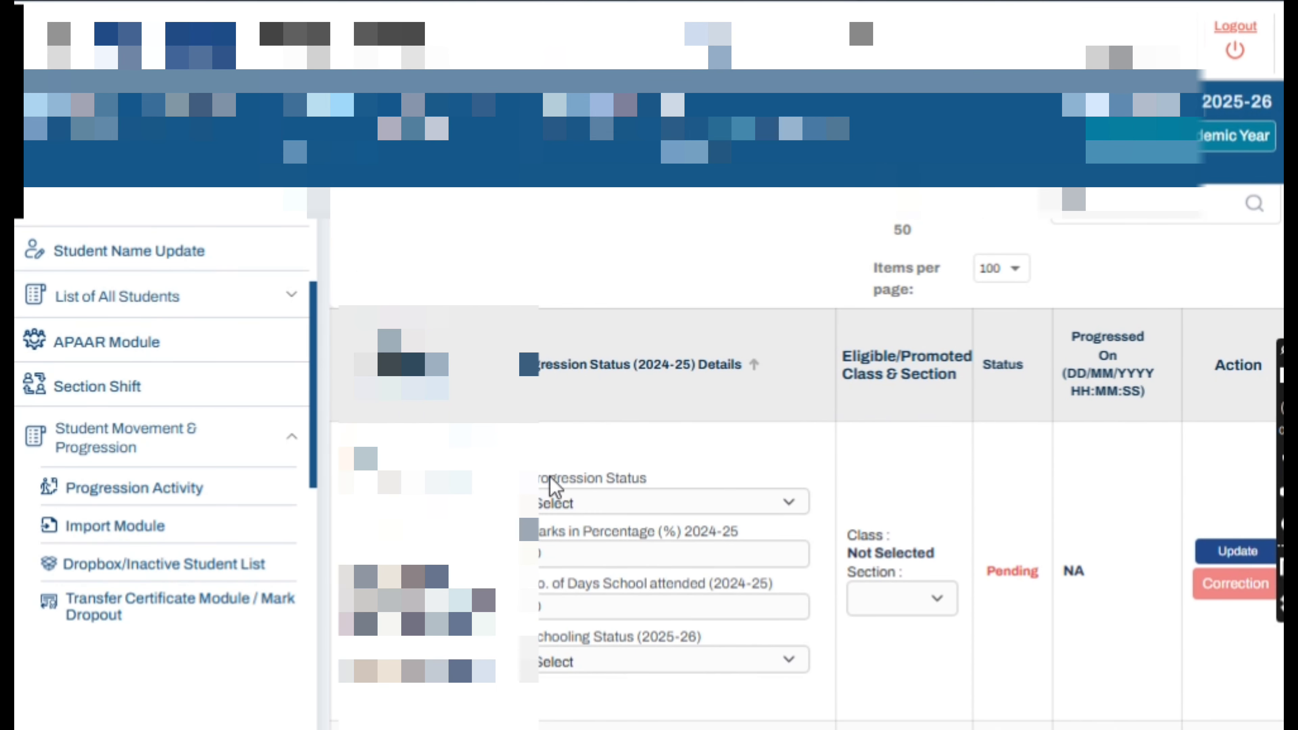
left_click(774, 506)
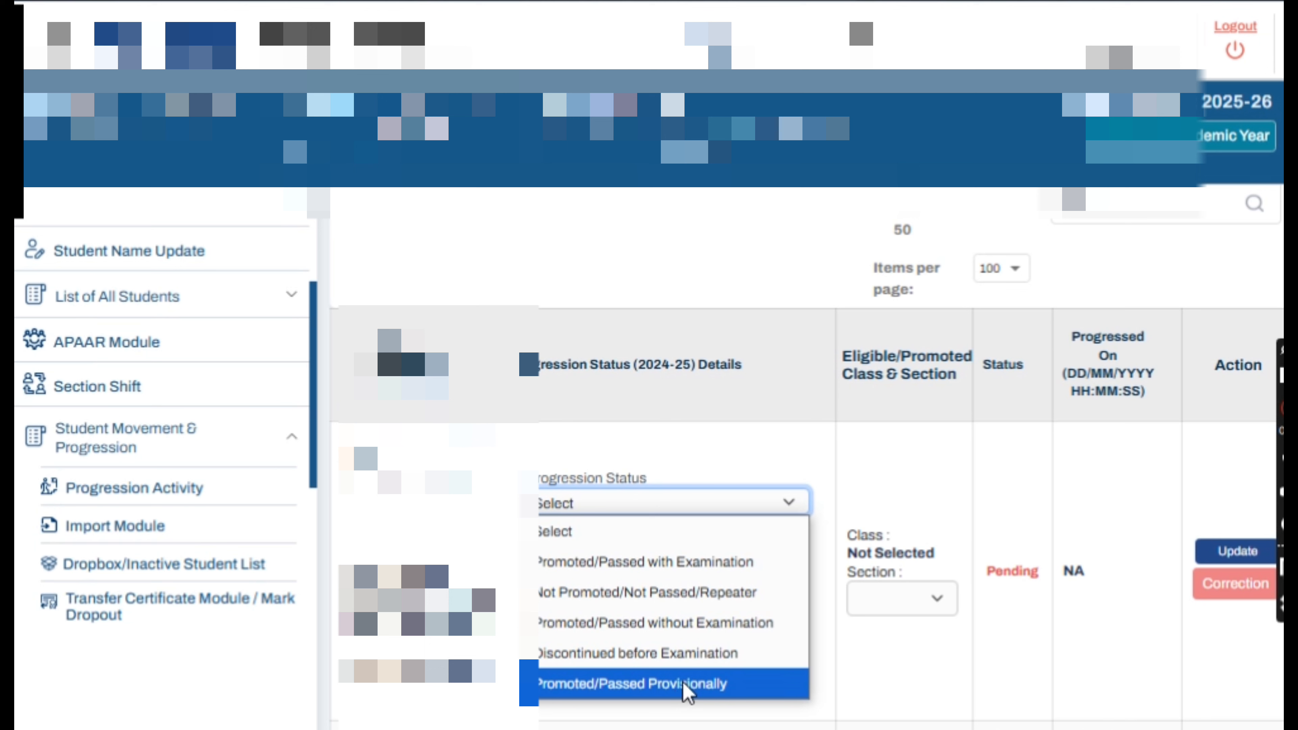
left_click(624, 564)
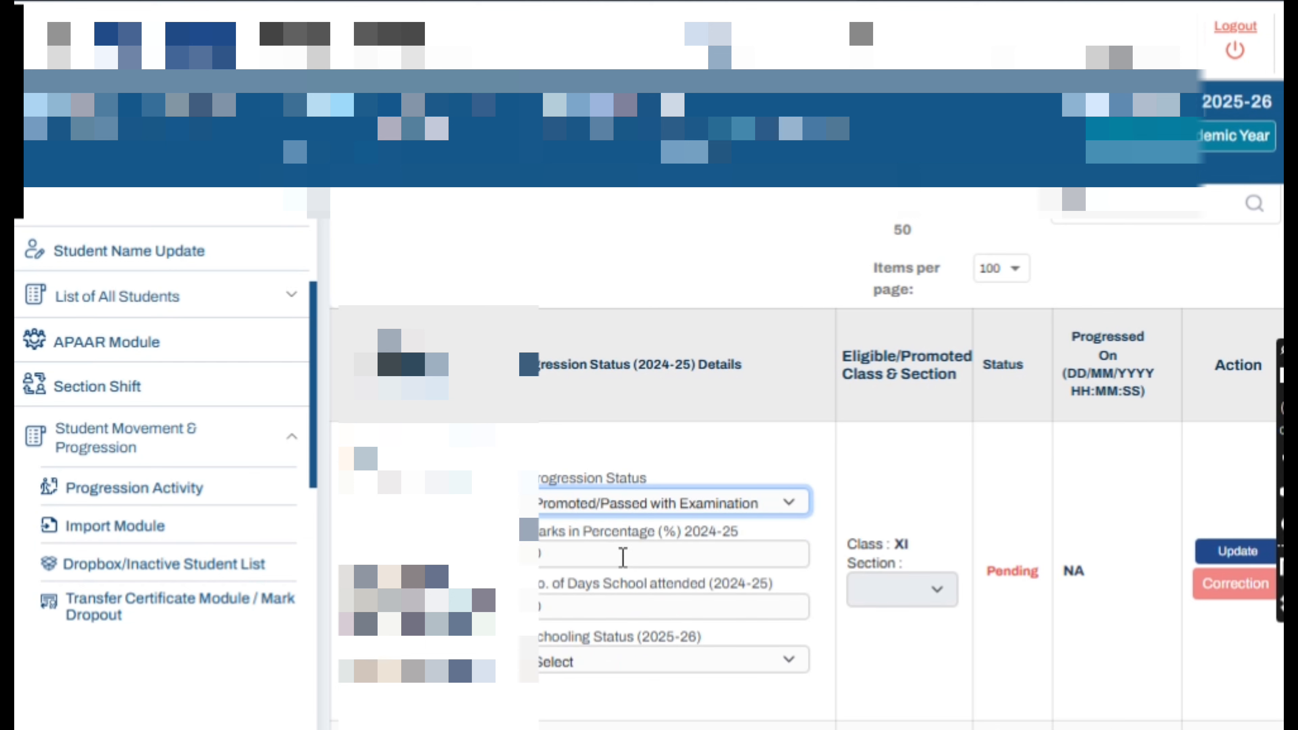
left_click(623, 559)
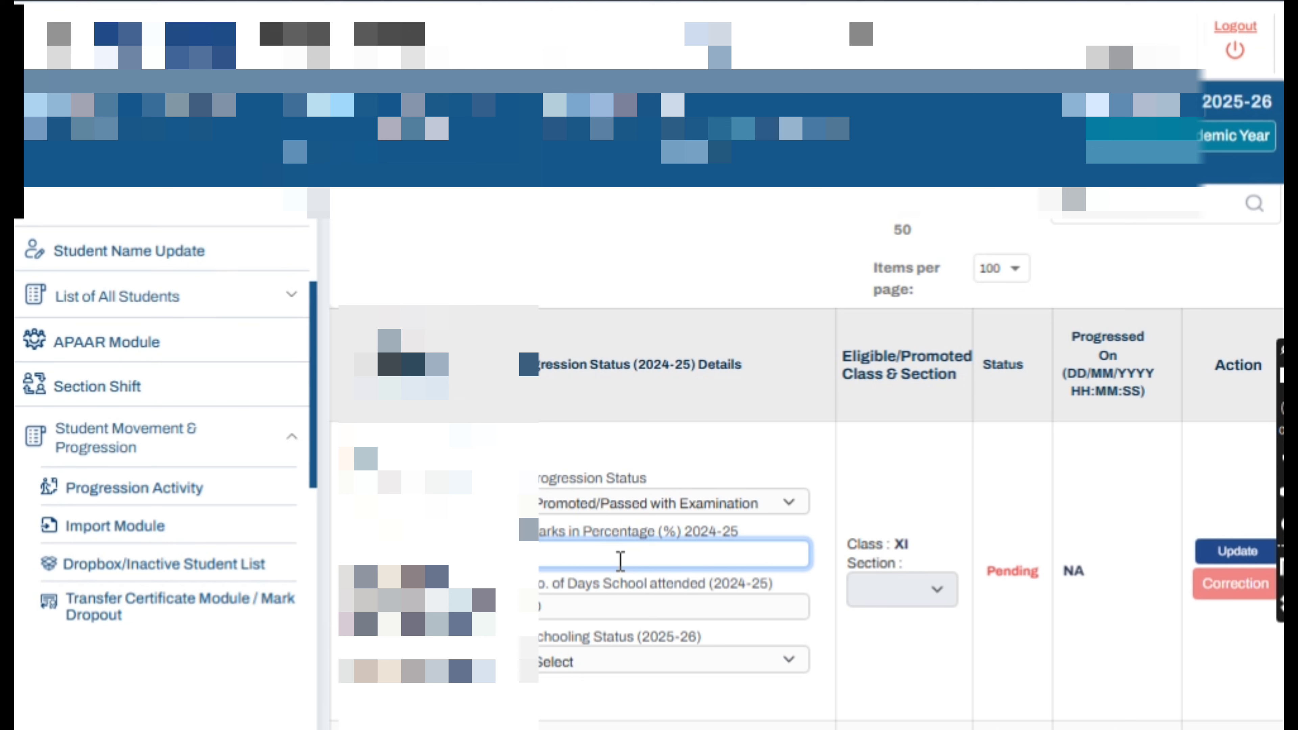
type("85")
left_click(612, 610)
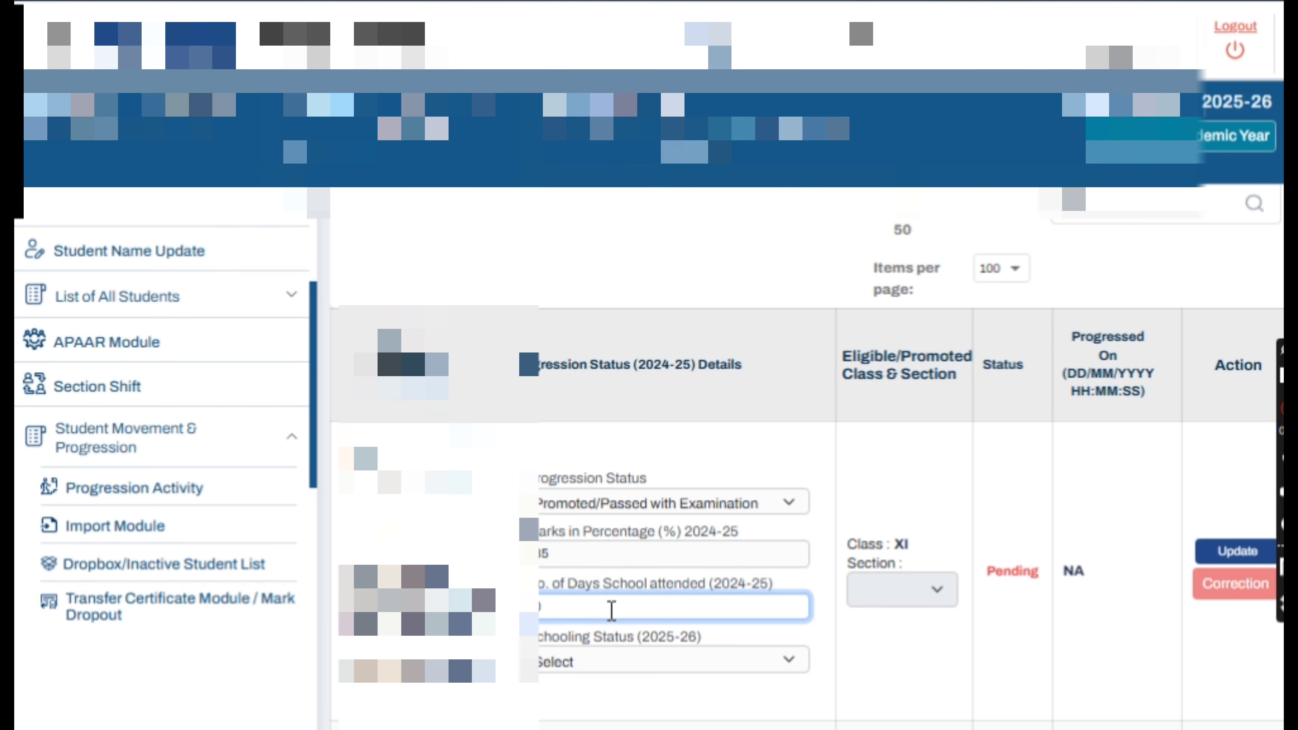
type("189")
- Set the same student's 2025-26 schooling status to Left School with TC/without TC and update the record
left_click(602, 664)
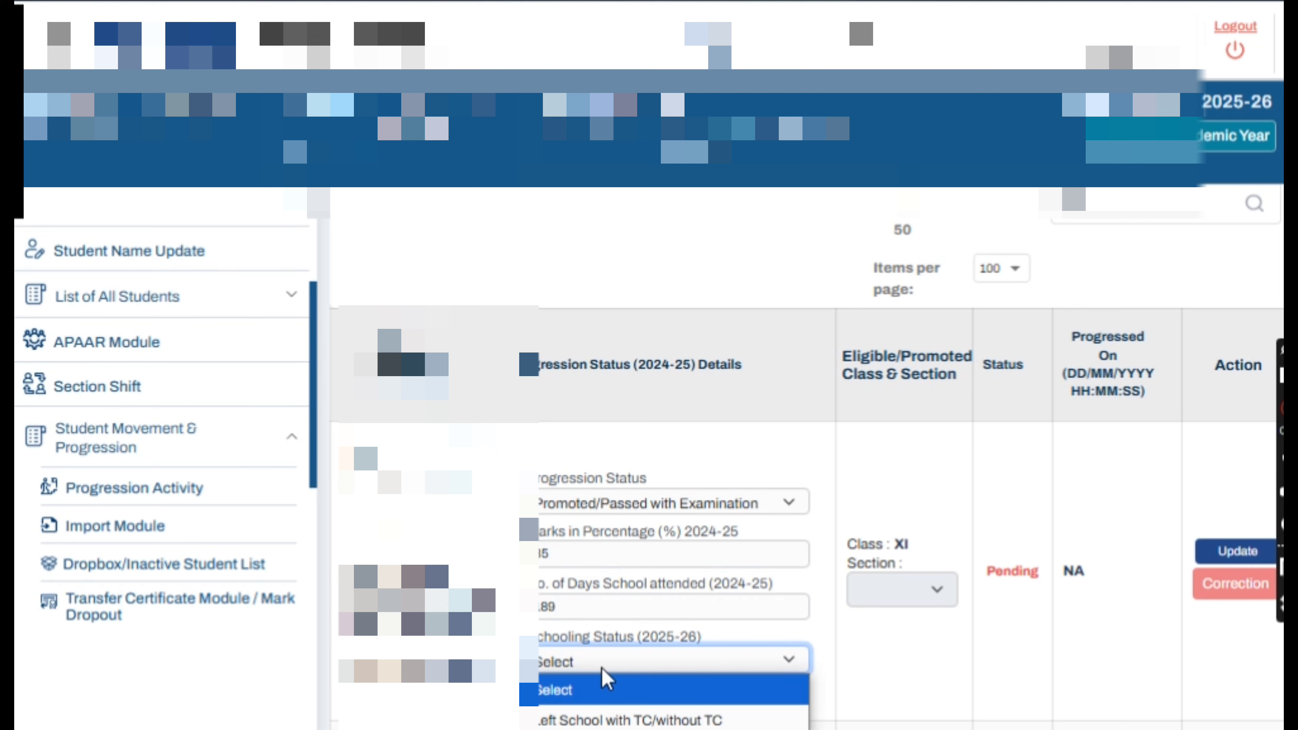
left_click(612, 721)
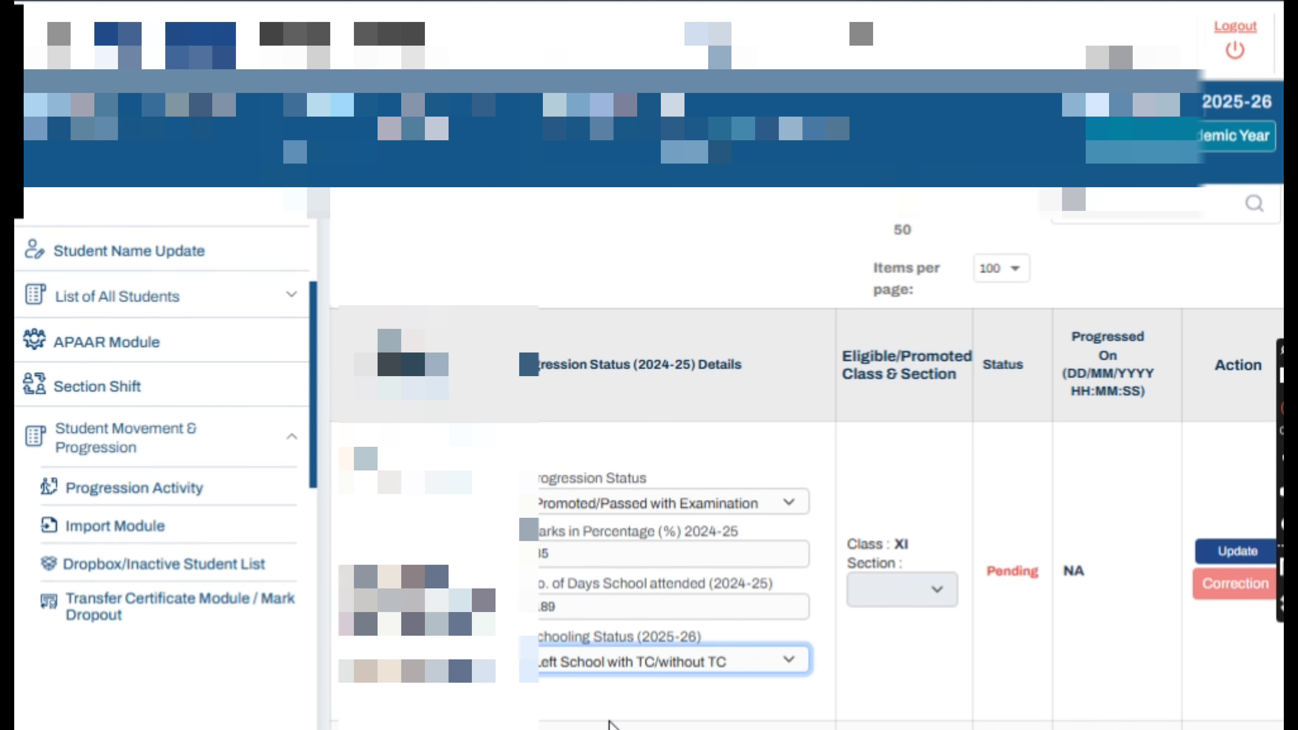
left_click(1237, 551)
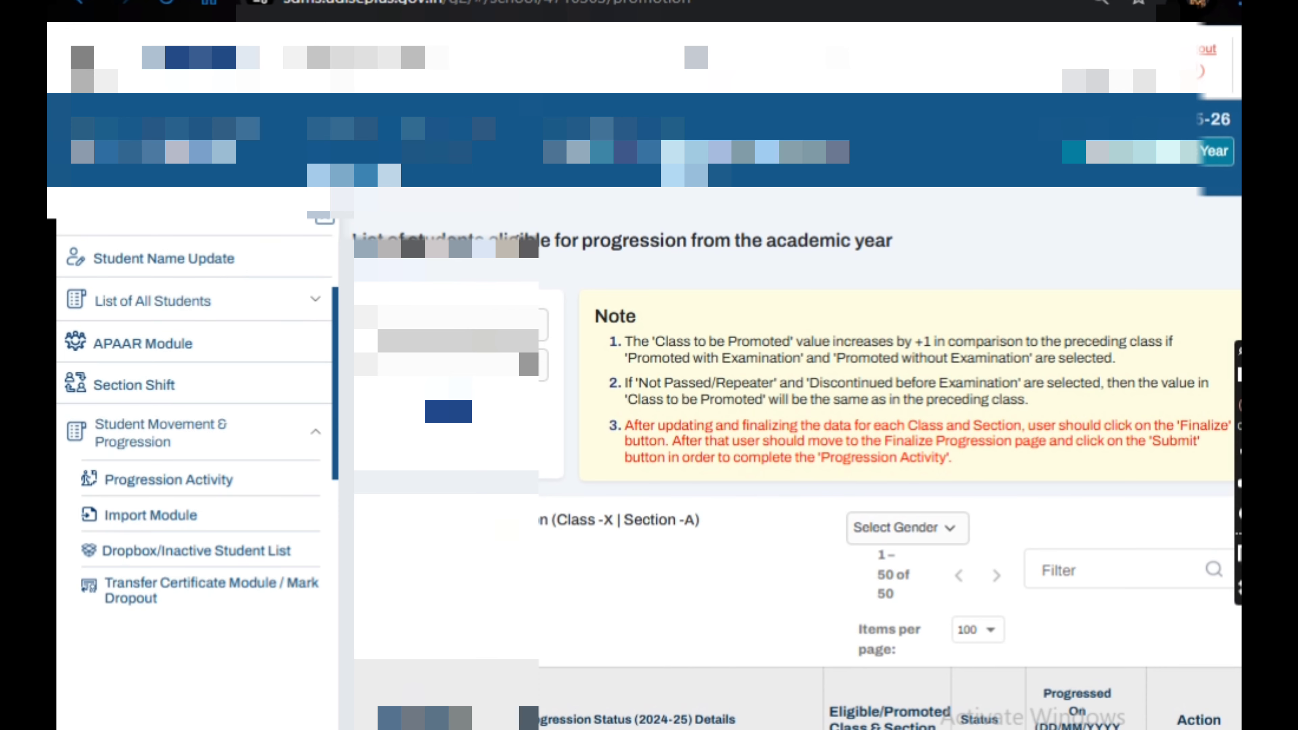
- Load the list of students eligible for progression for Class VI, Section A
left_click(465, 324)
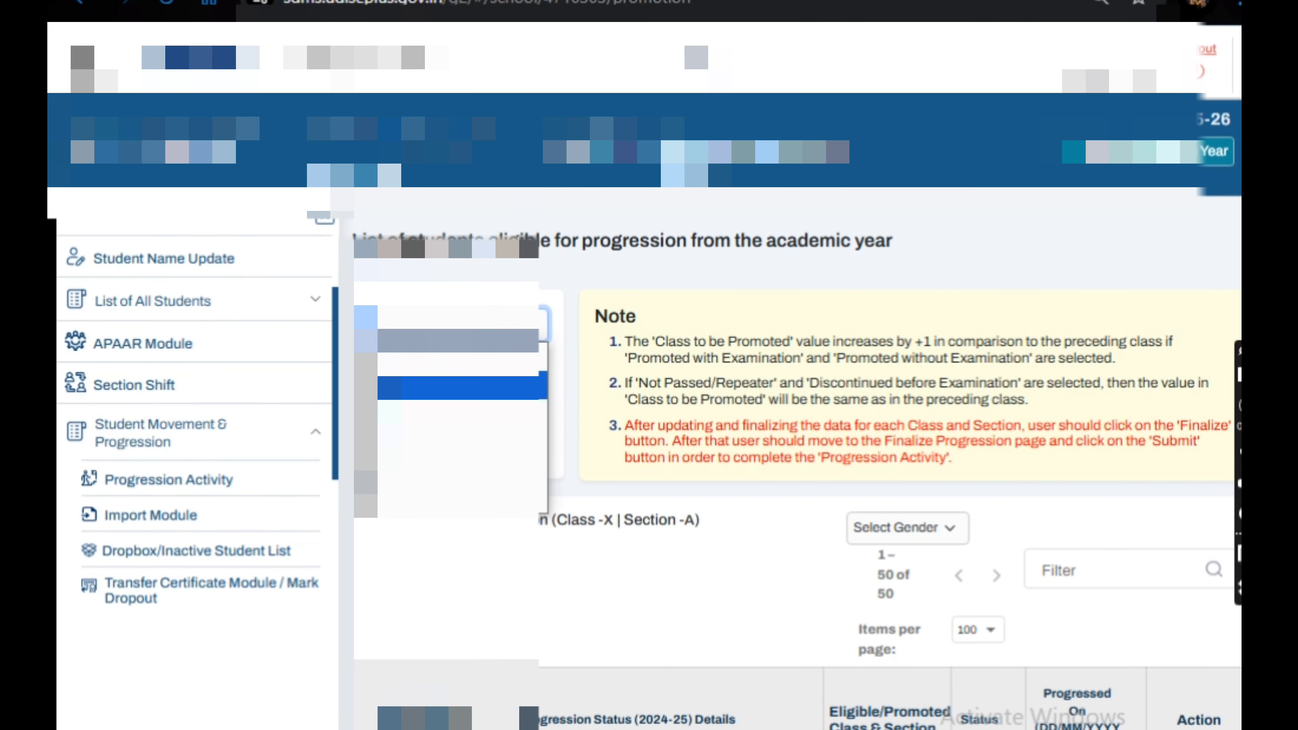
left_click(404, 386)
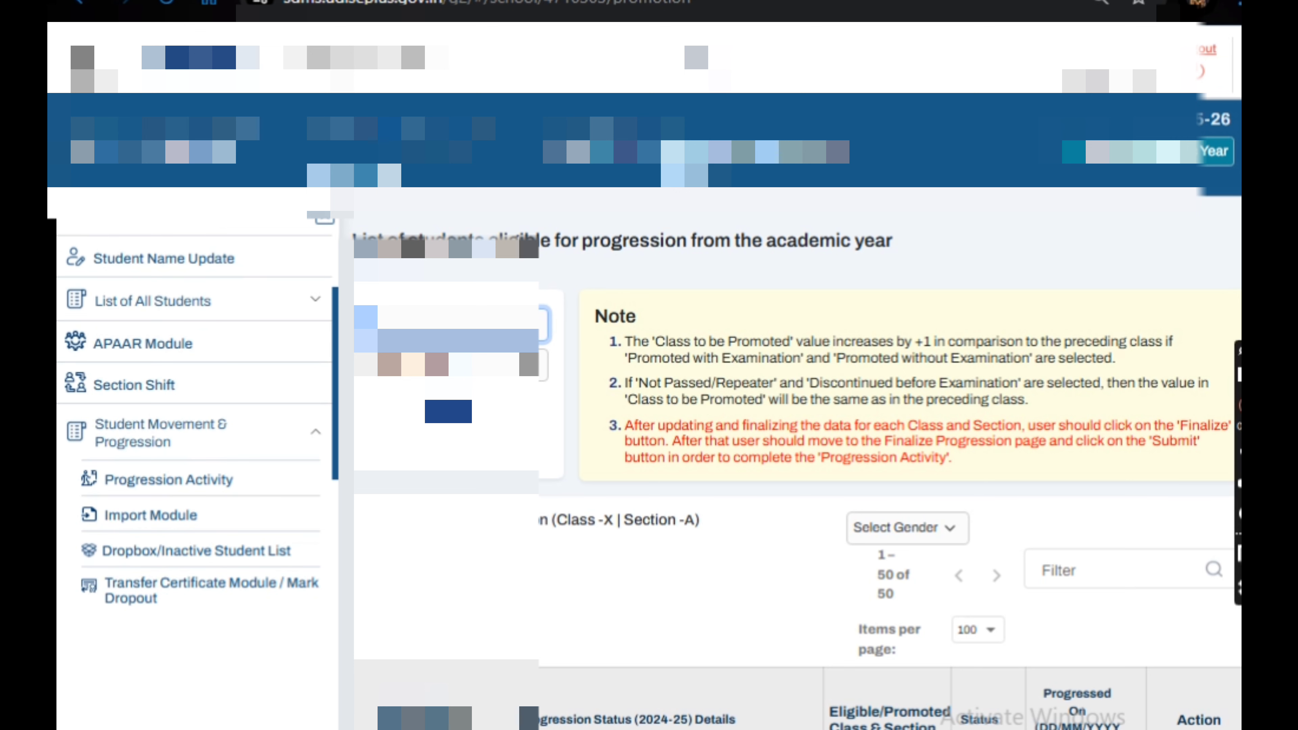
left_click(414, 365)
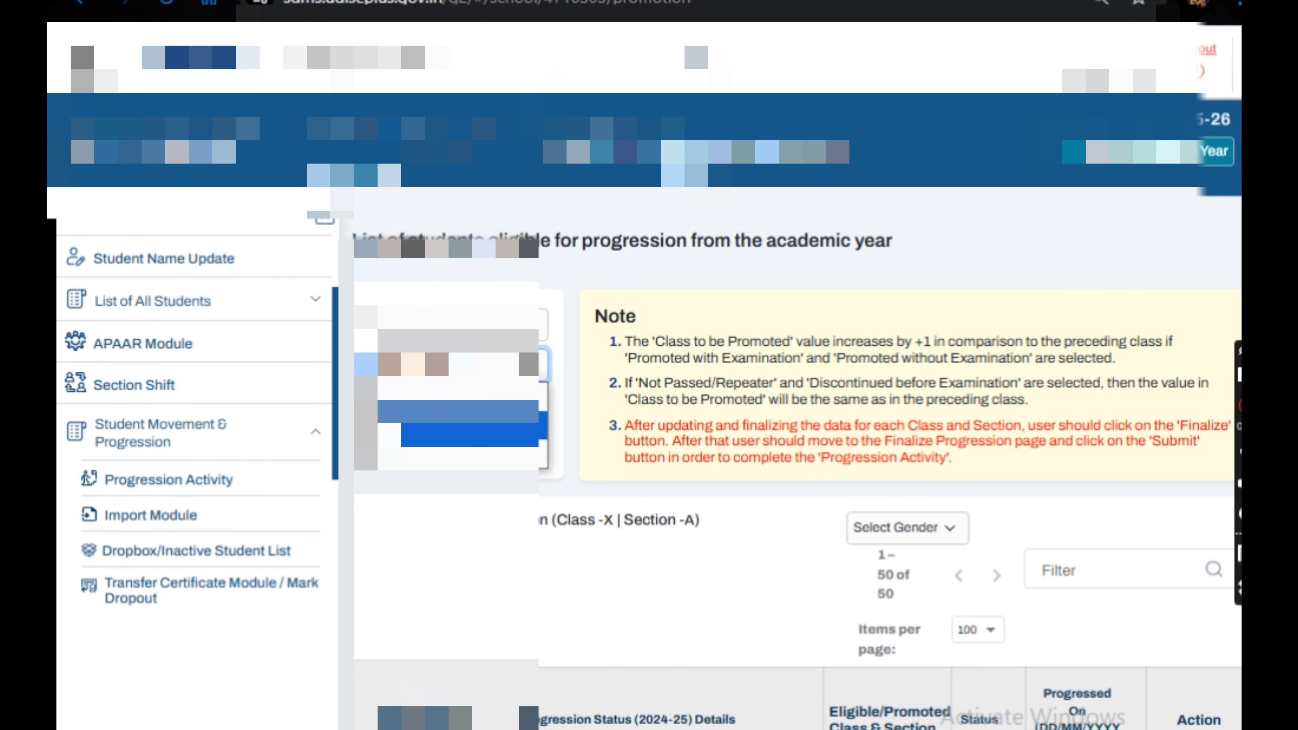
left_click(388, 429)
left_click(449, 411)
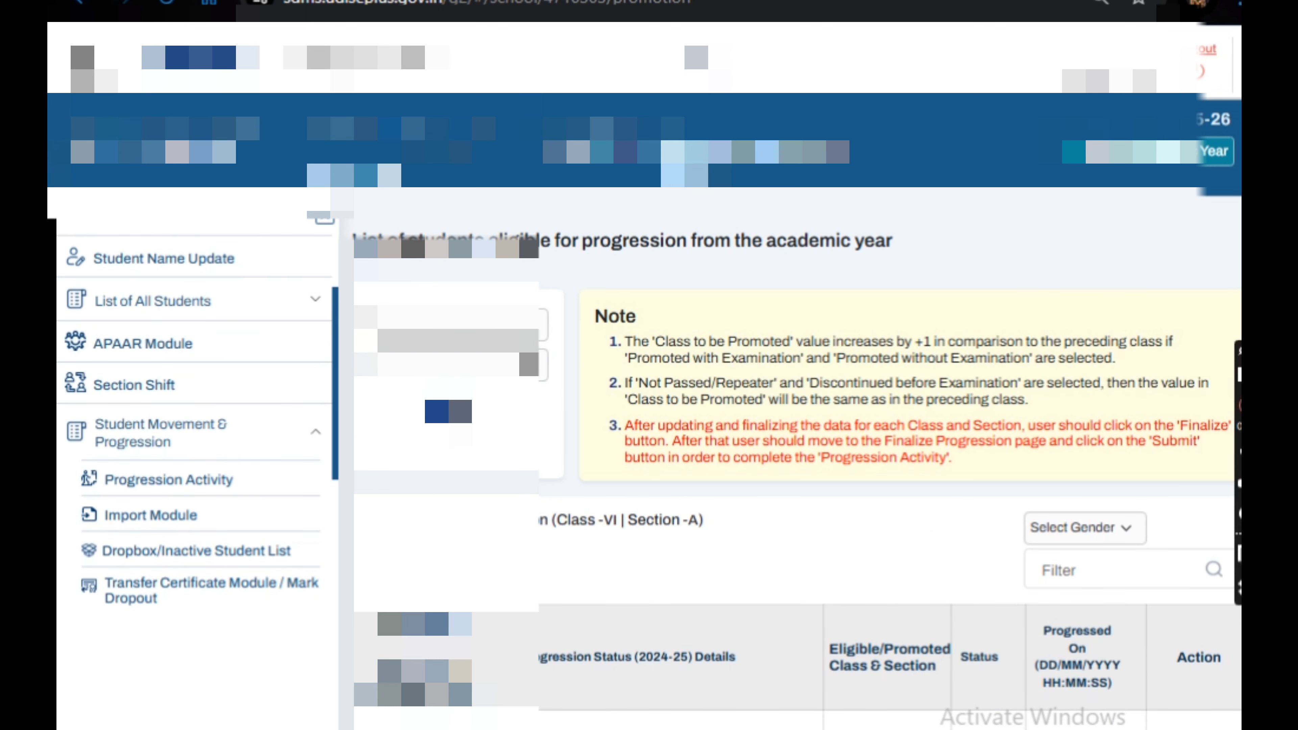
- Set the first Class VI student's progression status to Promoted/Passed with Examination, with 75 percent marks and 189 school days attended
scroll(727, 519, "down", 5)
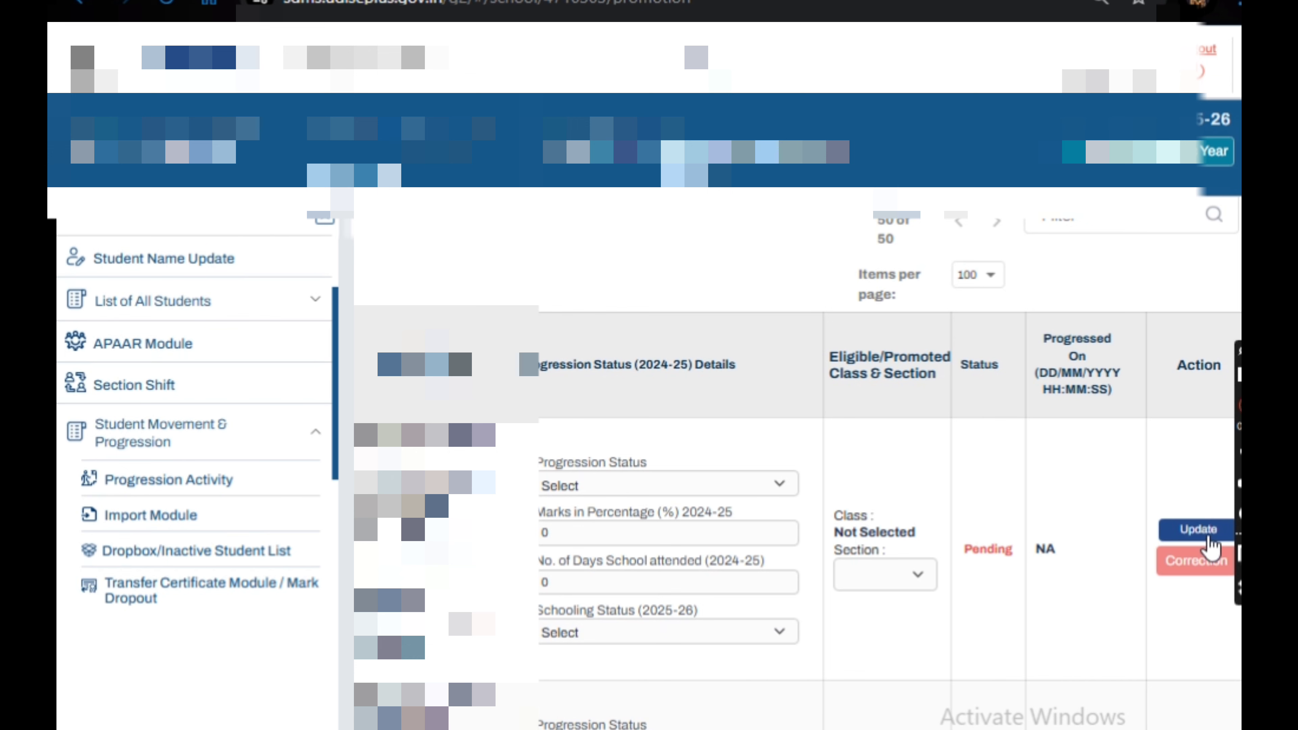
left_click(766, 493)
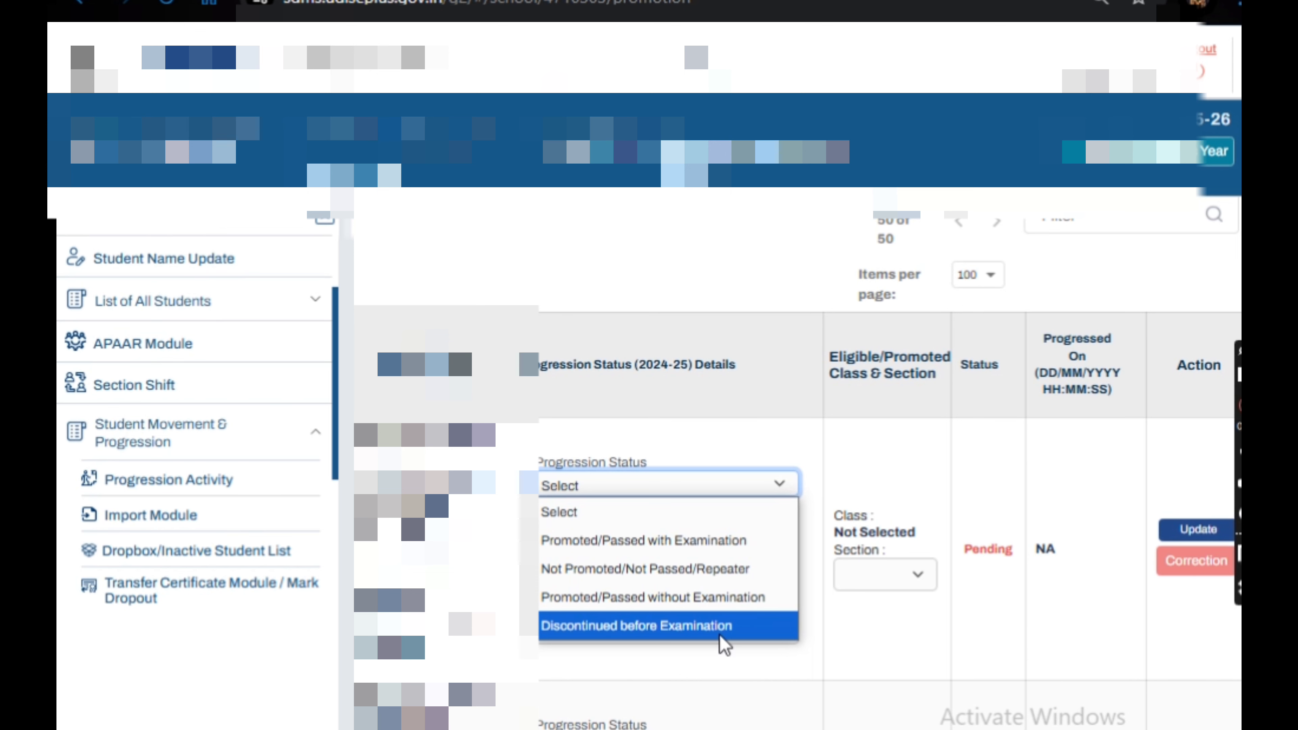
left_click(692, 544)
left_click(632, 532)
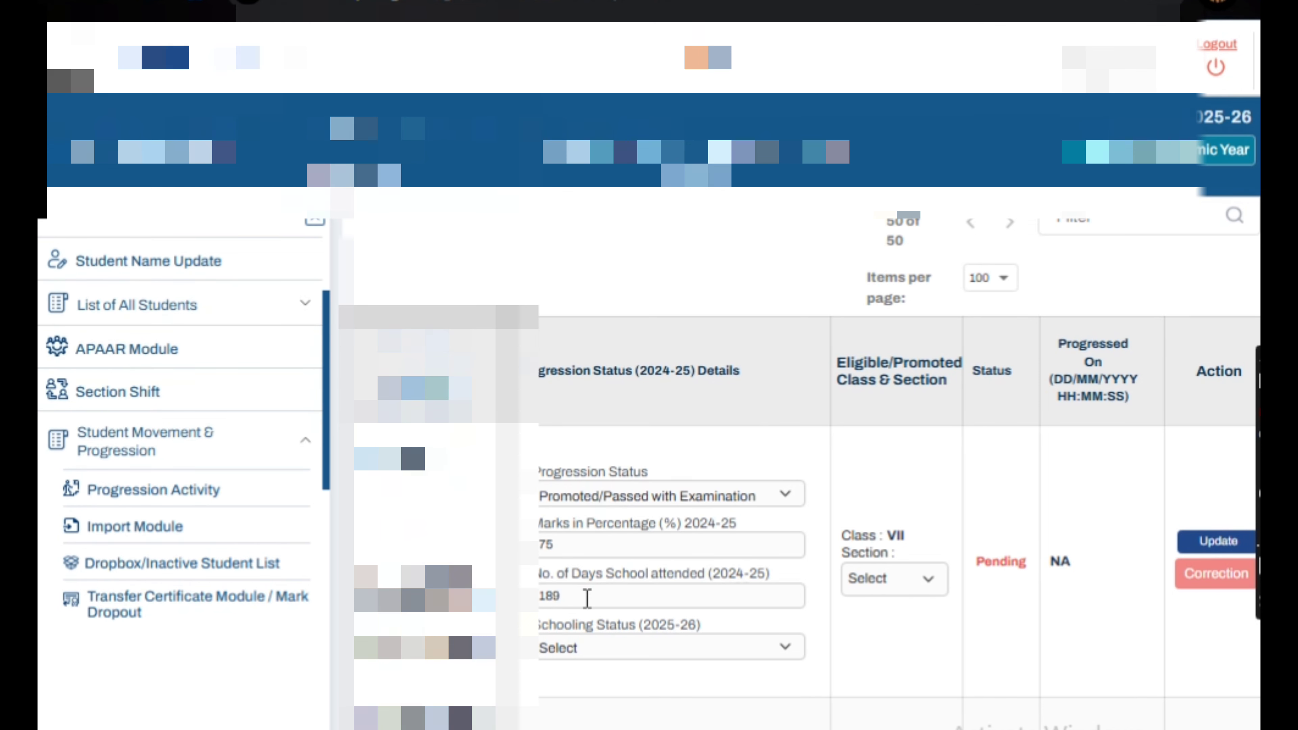
- Set the same student's 2025-26 schooling status to Studying in Same School, assign Section A and update the record
left_click(602, 653)
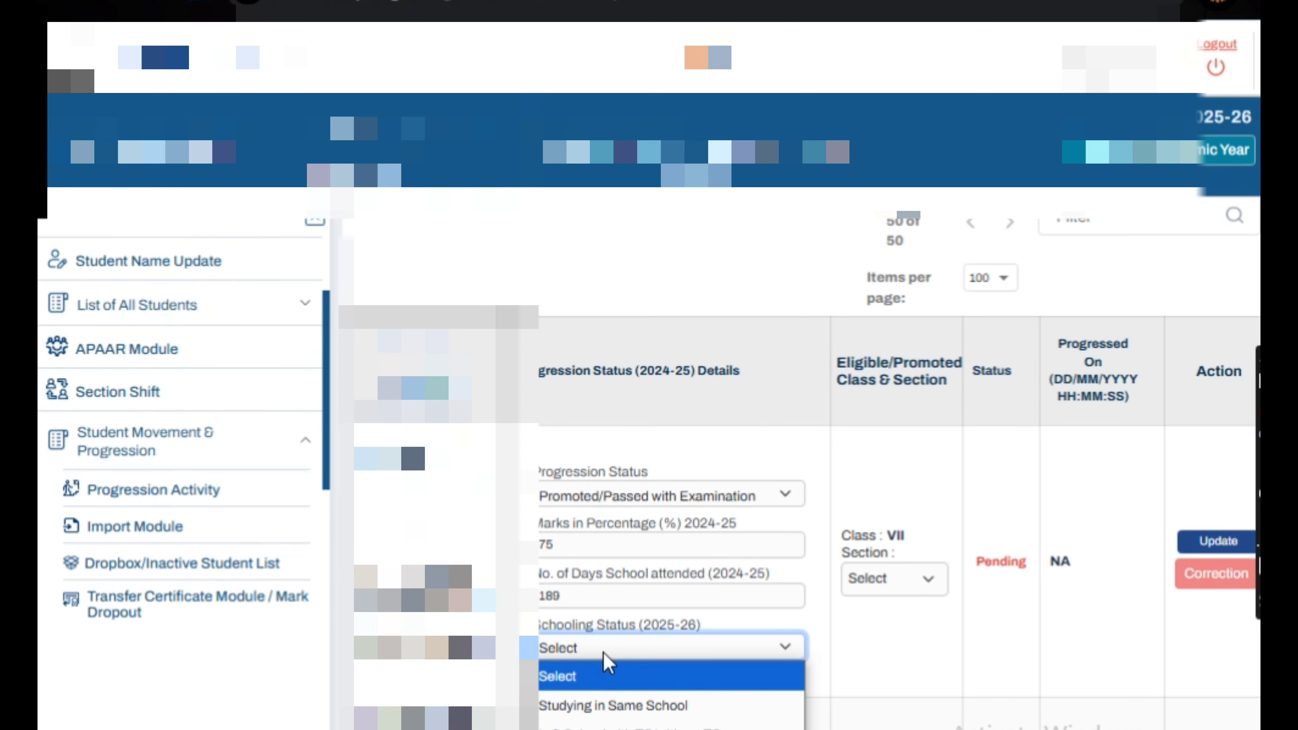
left_click(624, 708)
left_click(891, 578)
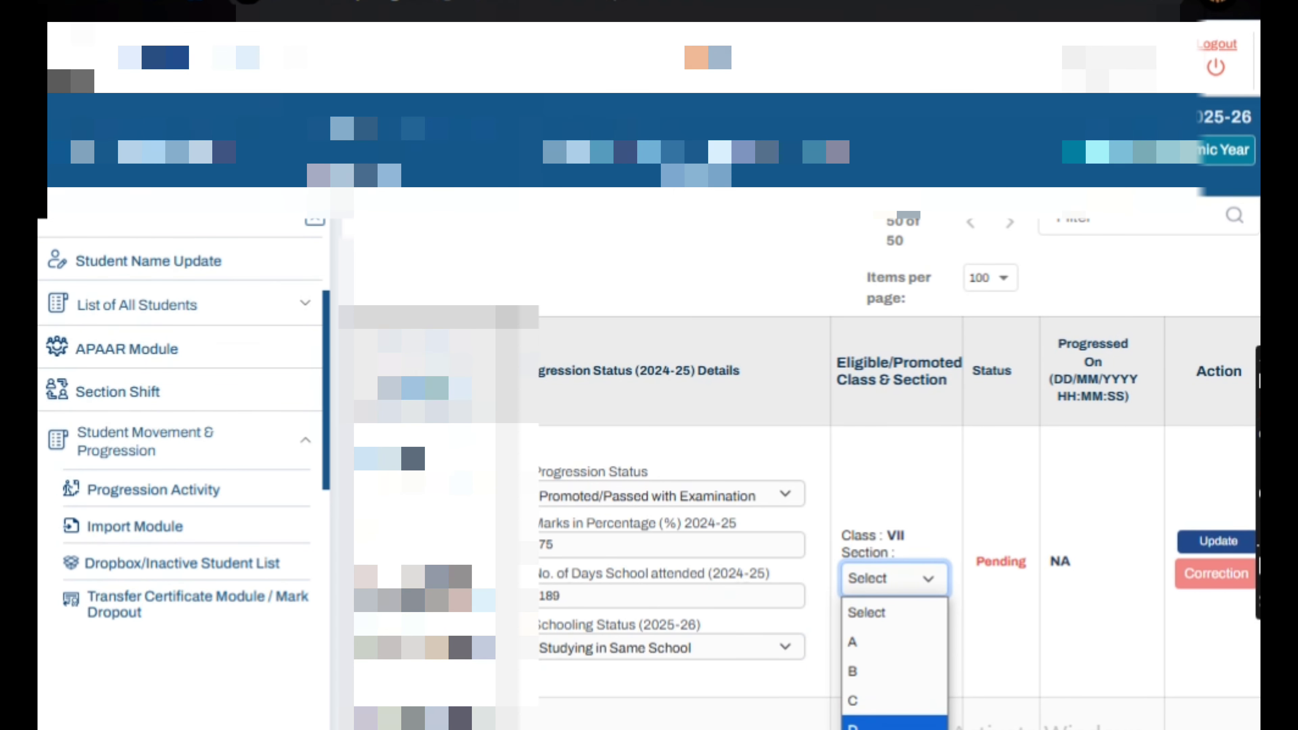
left_click(876, 650)
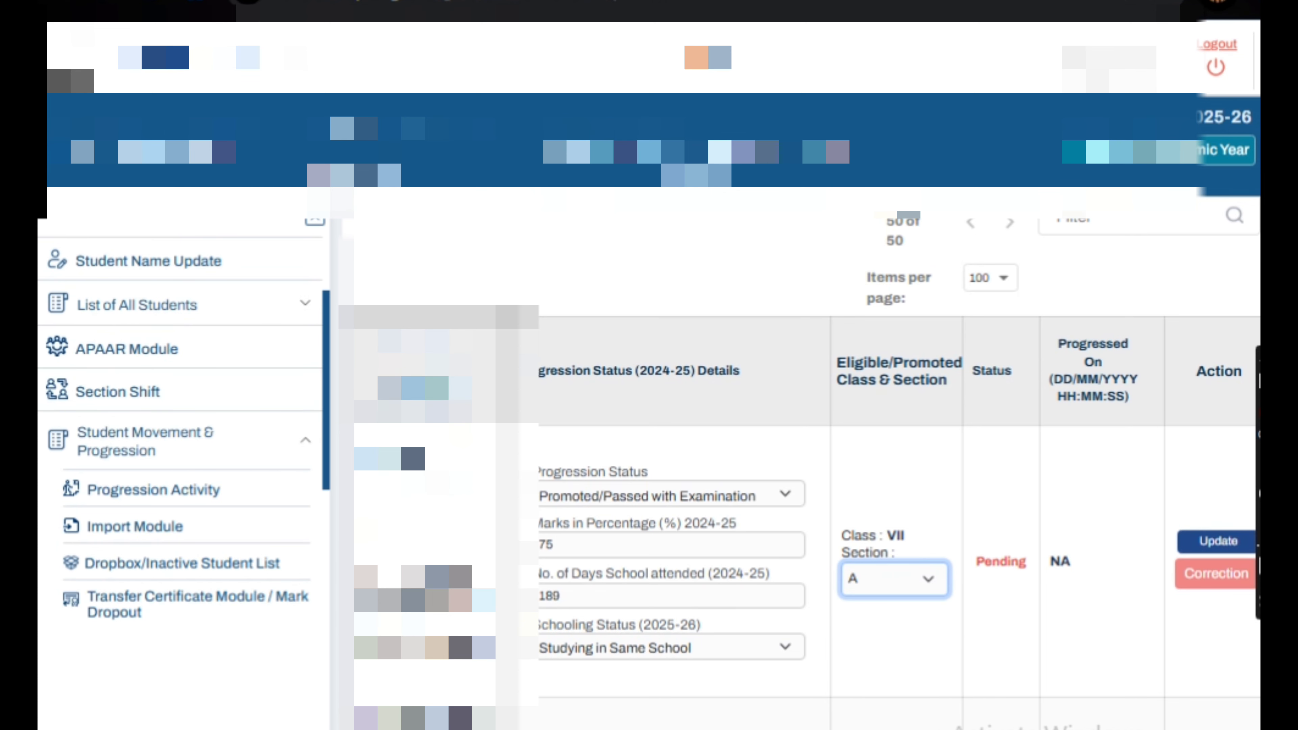
left_click(1220, 551)
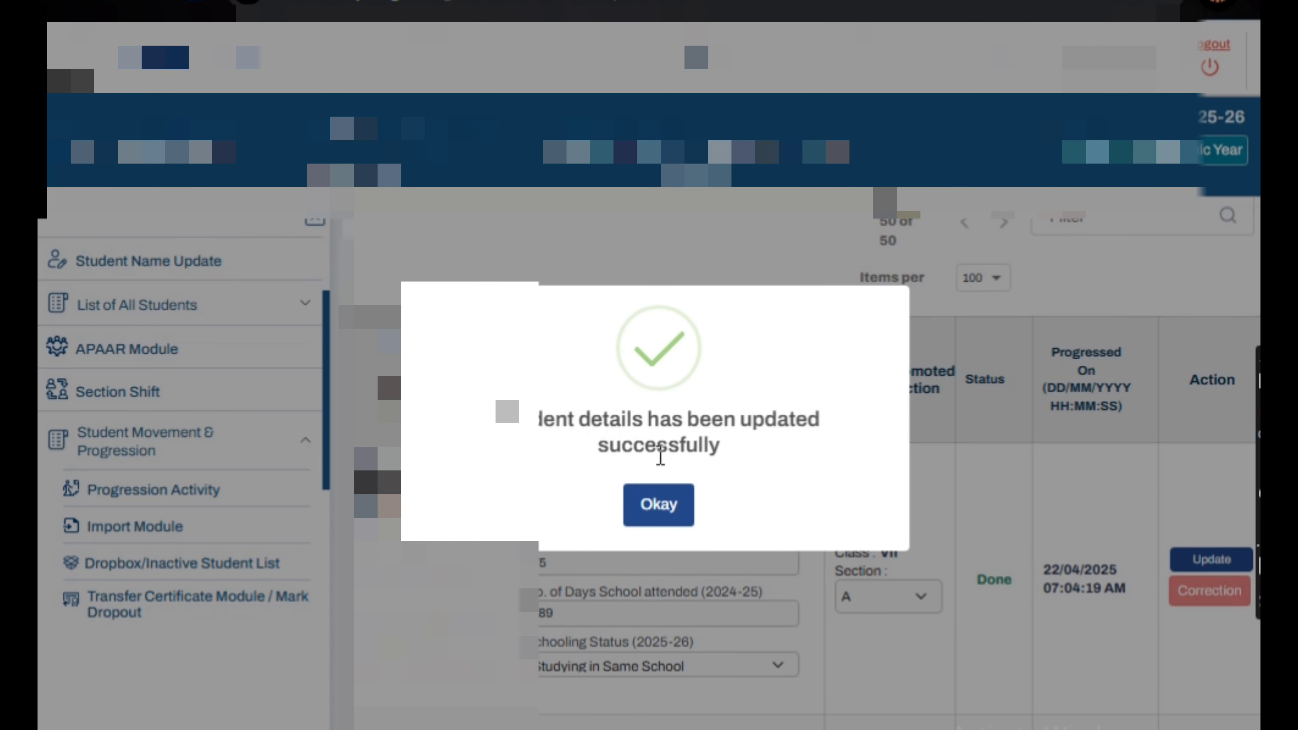
left_click(658, 506)
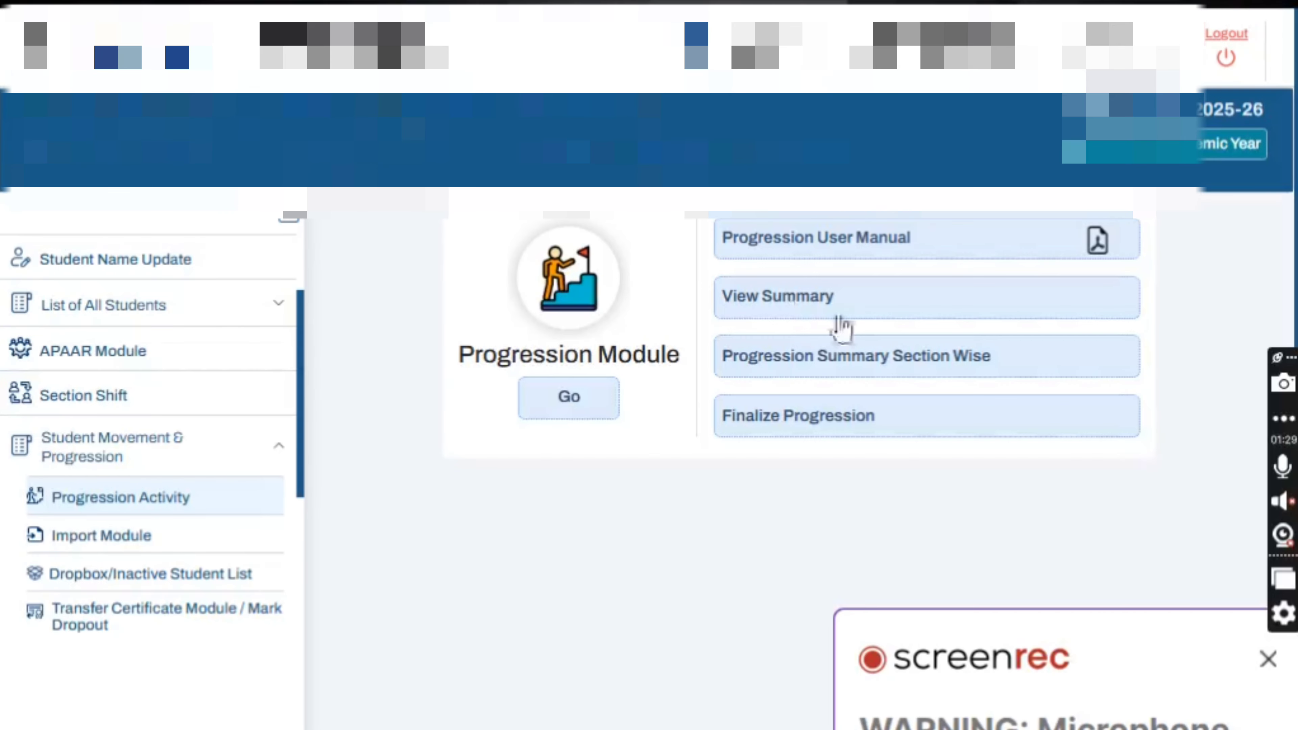
- View the progression activity summary for 2024-25 and review the students' completed and pending statuses
left_click(1266, 661)
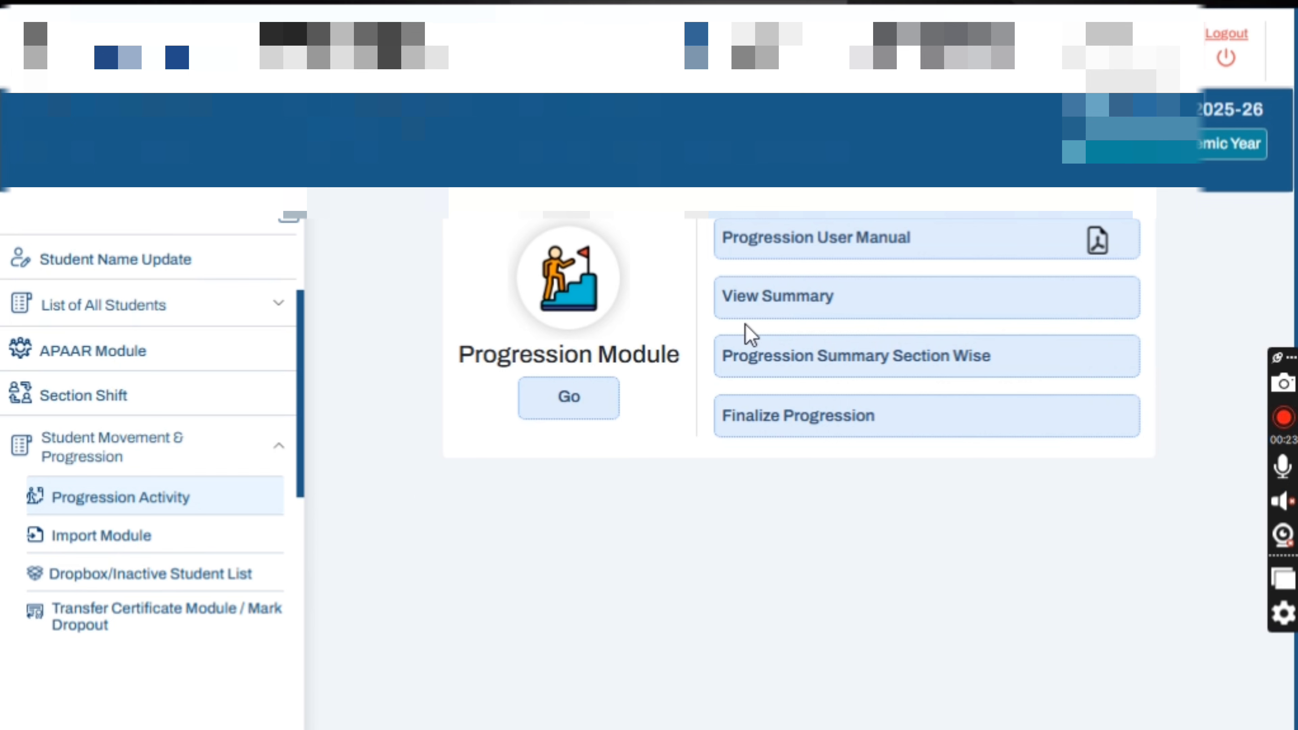
left_click(805, 310)
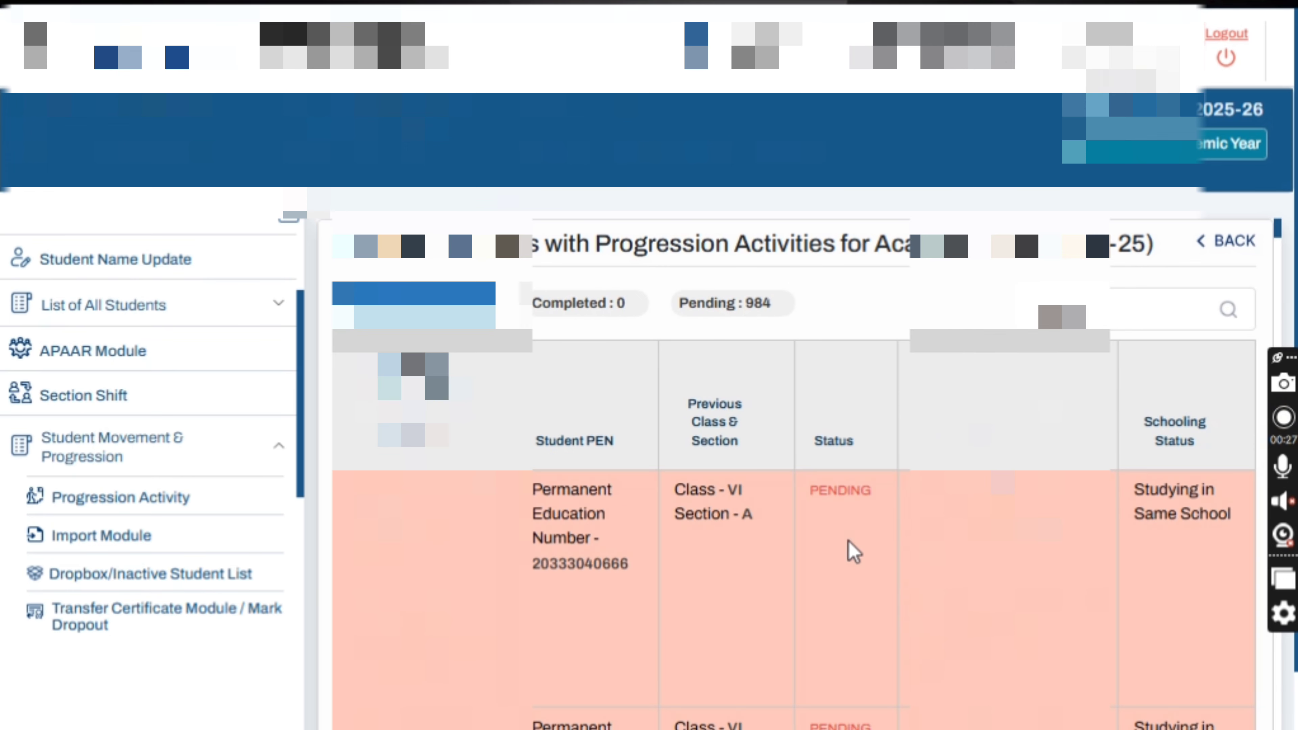
scroll(851, 558, "down", 3)
scroll(848, 624, "down", 10)
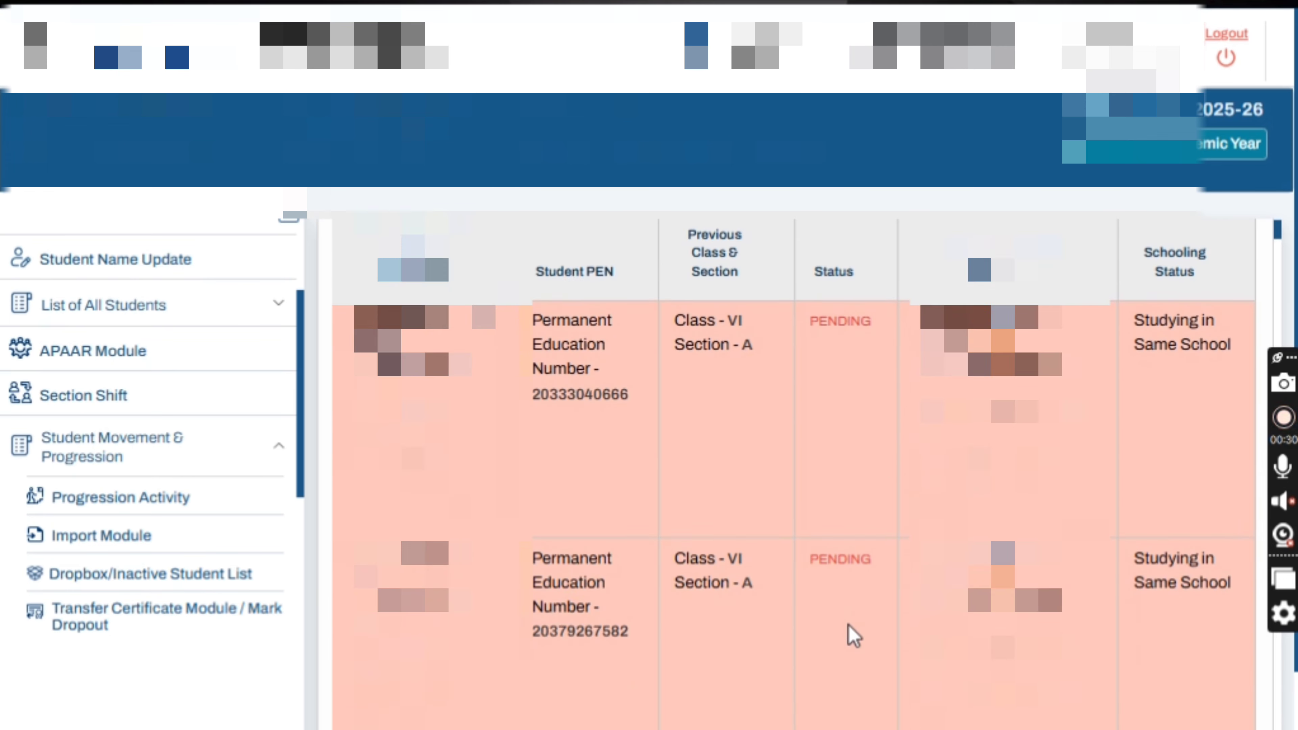
scroll(847, 624, "down", 10)
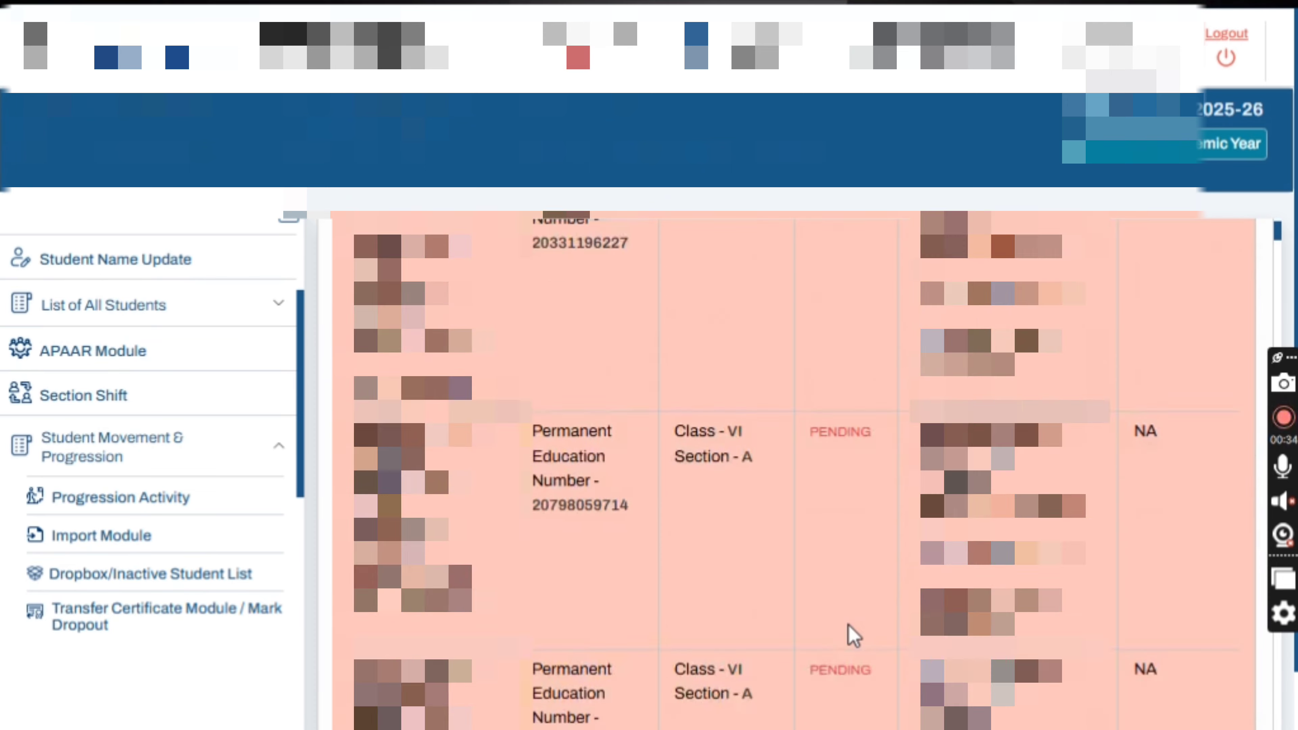
scroll(848, 623, "up", 20)
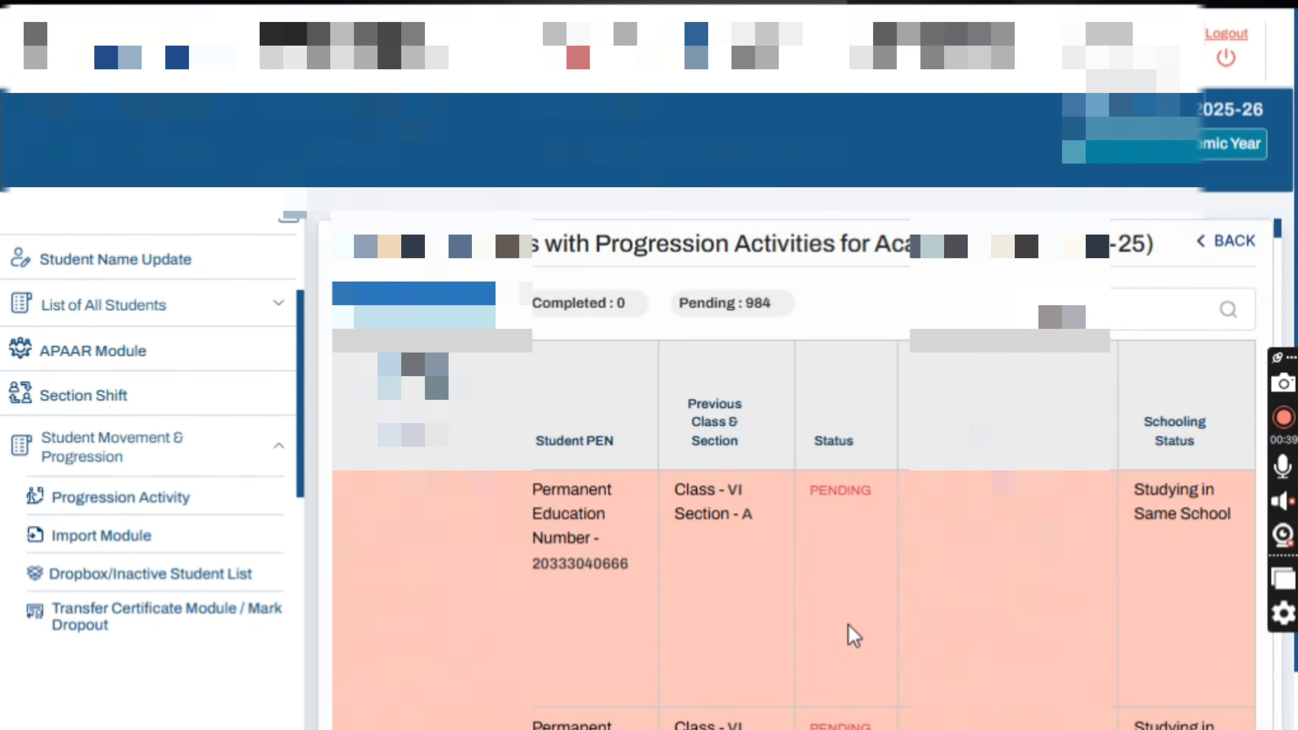
scroll(869, 611, "down", 10)
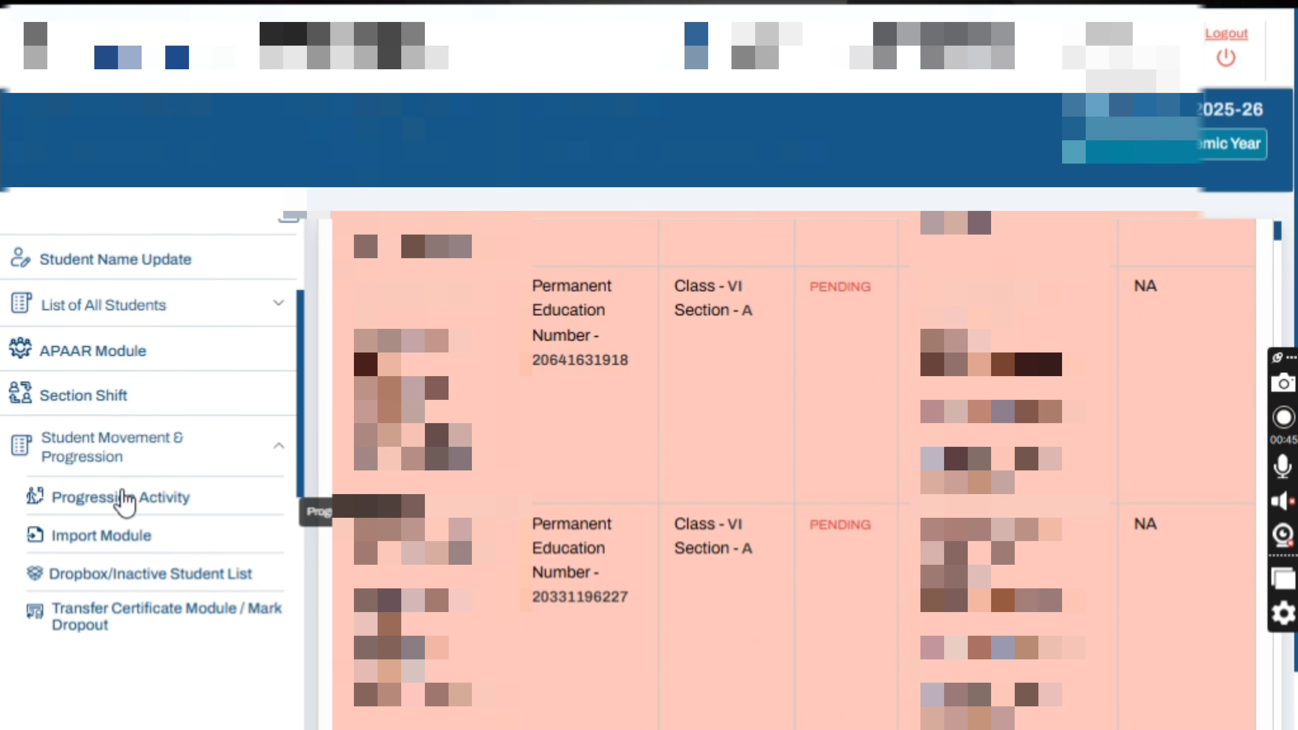
- Return to the Progression Activity page and open Finalize Progression for academic year 2024-25
left_click(124, 500)
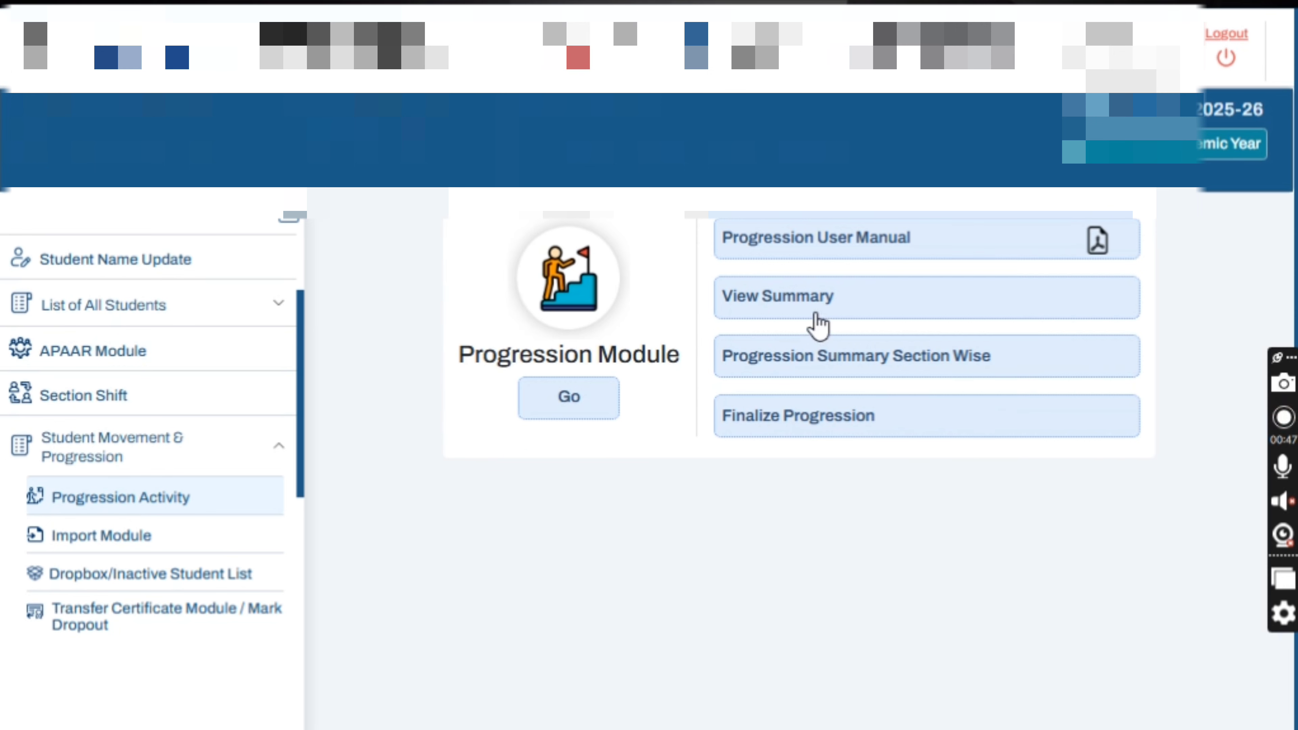
left_click(787, 434)
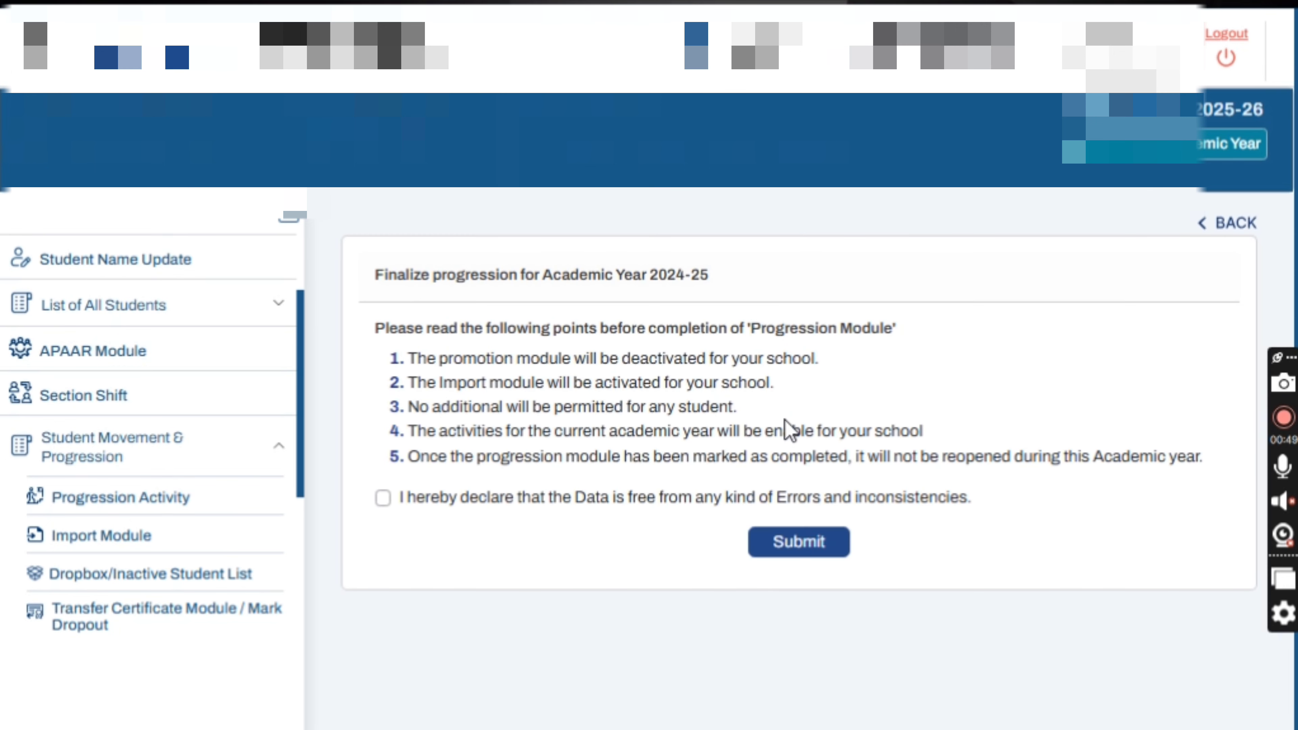